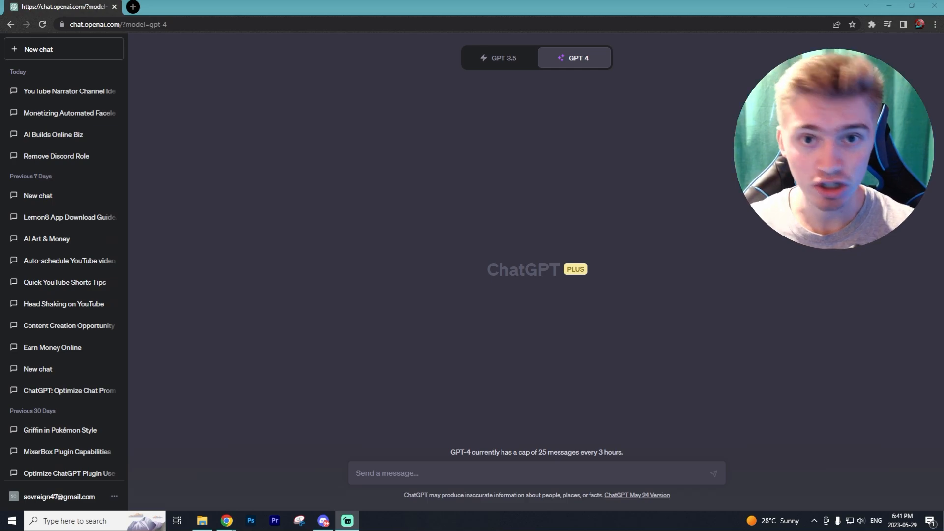
Ask ChatGPT (GPT-4) to "Give me 50 good niches on YouTube for easy to make faceless YouTube channels".
click(434, 472)
text(Give me 50 good niches on YouTube for easy to make faceless YouTube channels)
key(Return)
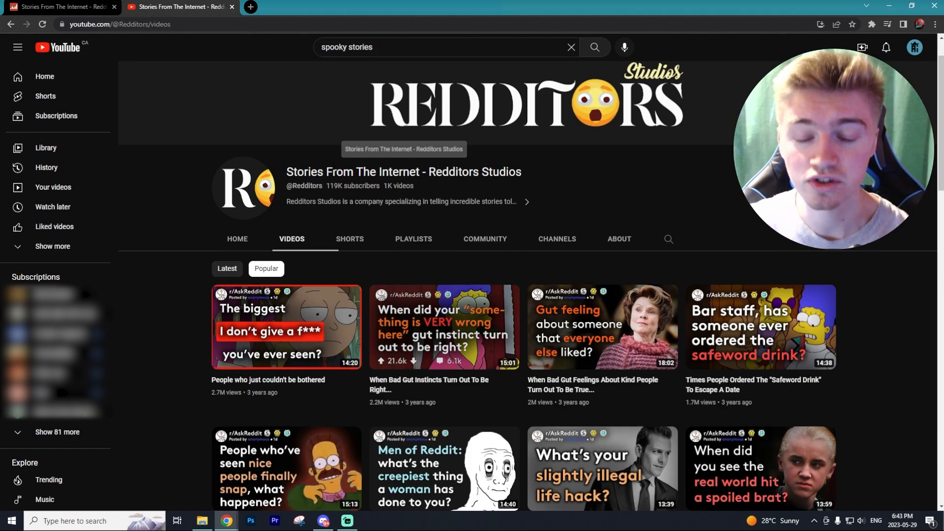
Review the Redditors Studios channel's subscriber count and popular videos on YouTube, and its estimated monthly and yearly earnings on Social Blade.
drag(343, 172, 383, 172)
scroll(650, 167, down, 2)
click(711, 105)
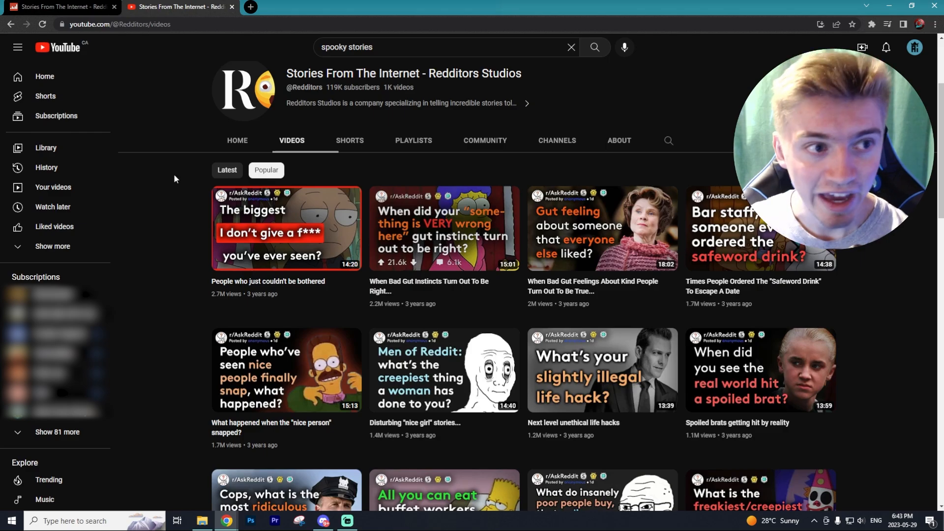
click(53, 5)
scroll(439, 264, down, 1)
drag(404, 244, 353, 246)
click(356, 245)
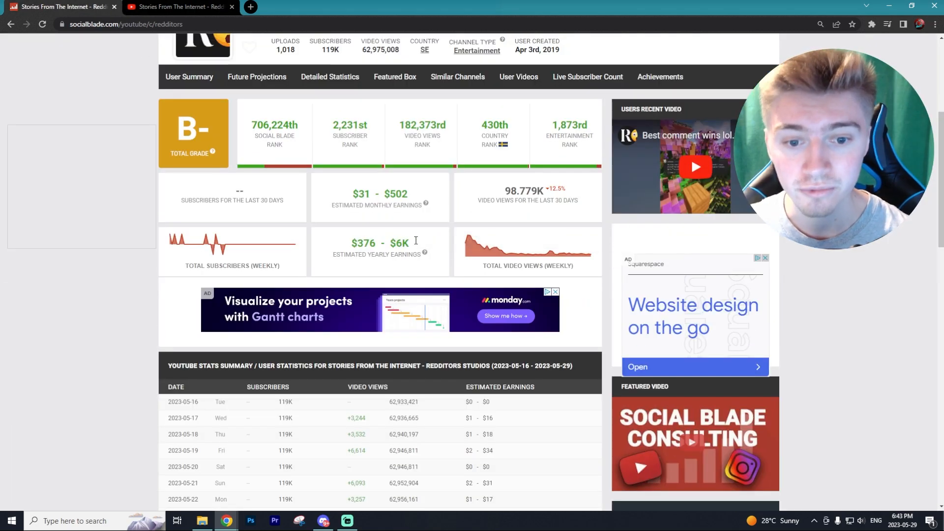
click(179, 7)
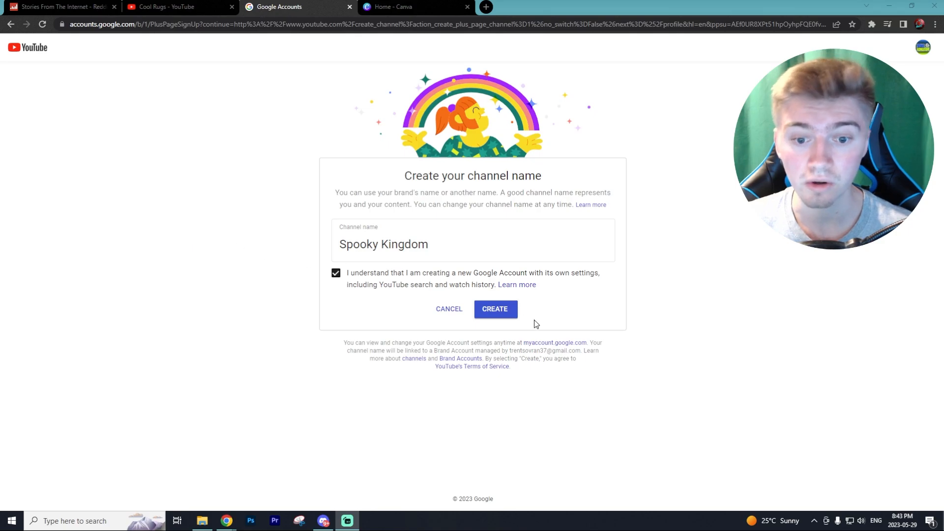
Create the new YouTube channel named Spooky Kingdom.
click(496, 309)
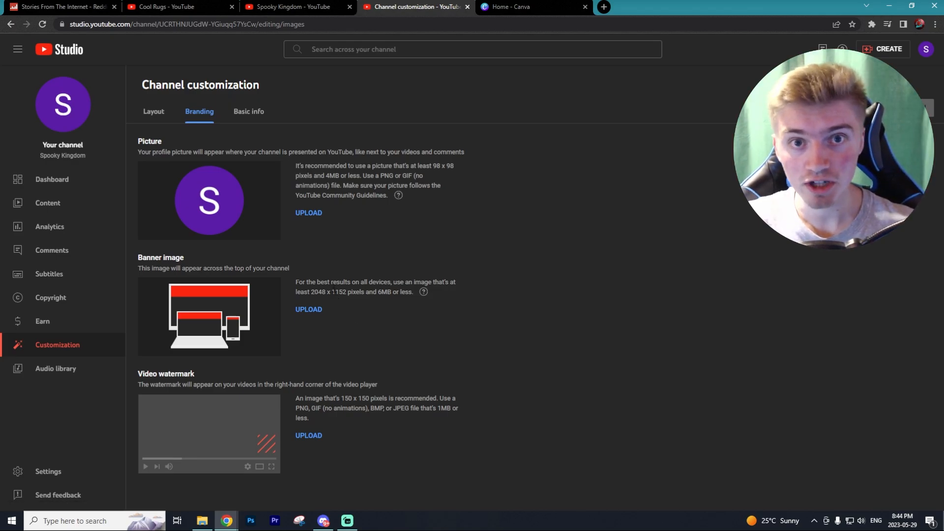
Switch to Canva, start a blank YouTube profile picture design and open the Text to Image app in it.
click(528, 6)
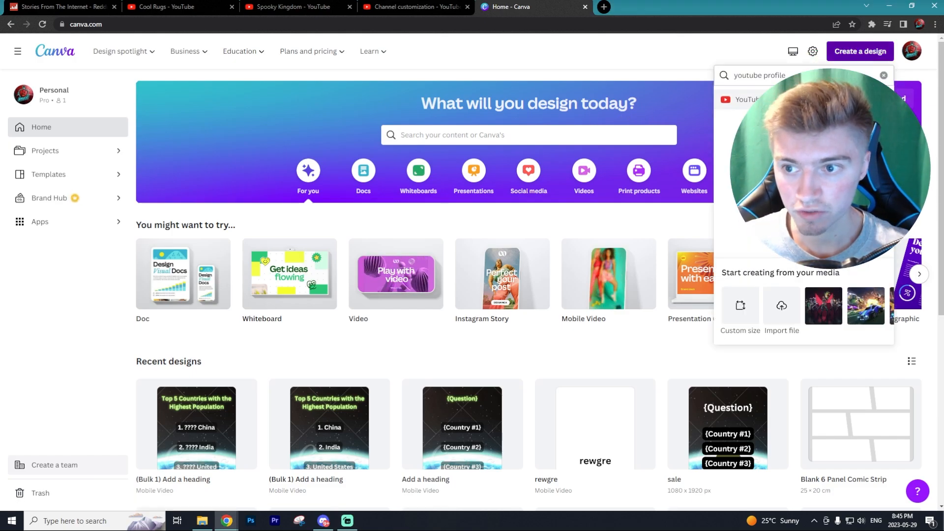
click(740, 100)
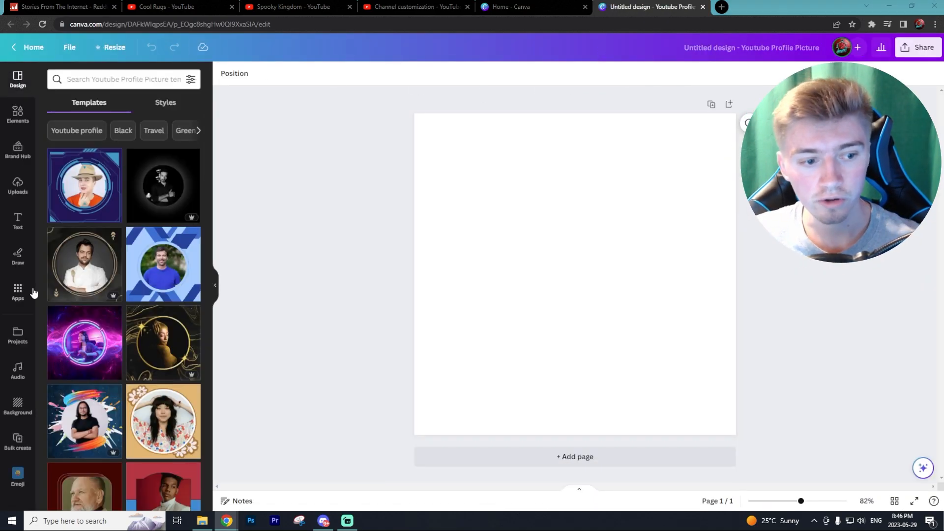
click(17, 293)
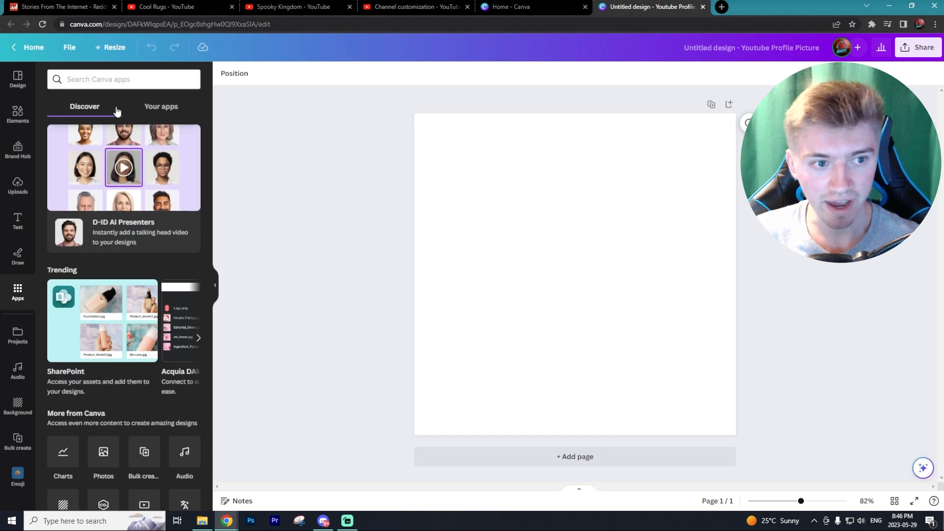
click(125, 79)
text(text t)
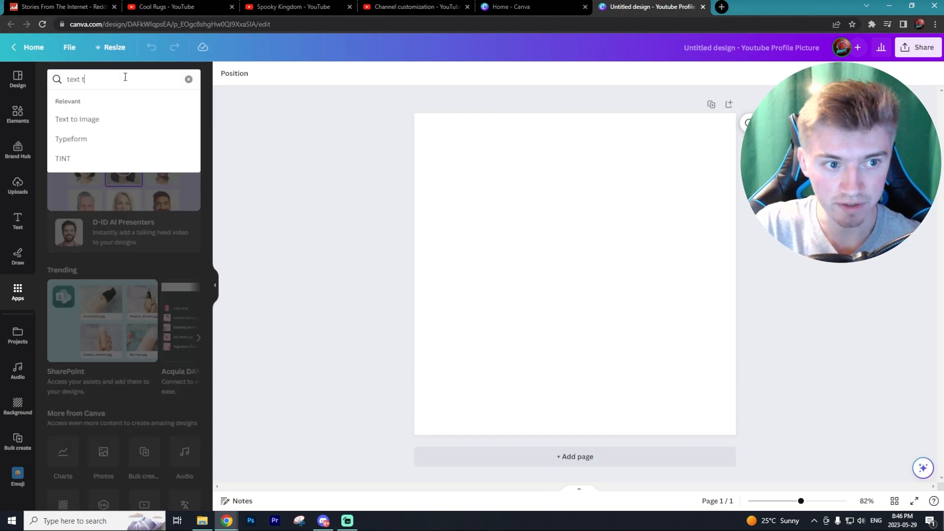
text(o image)
key(Return)
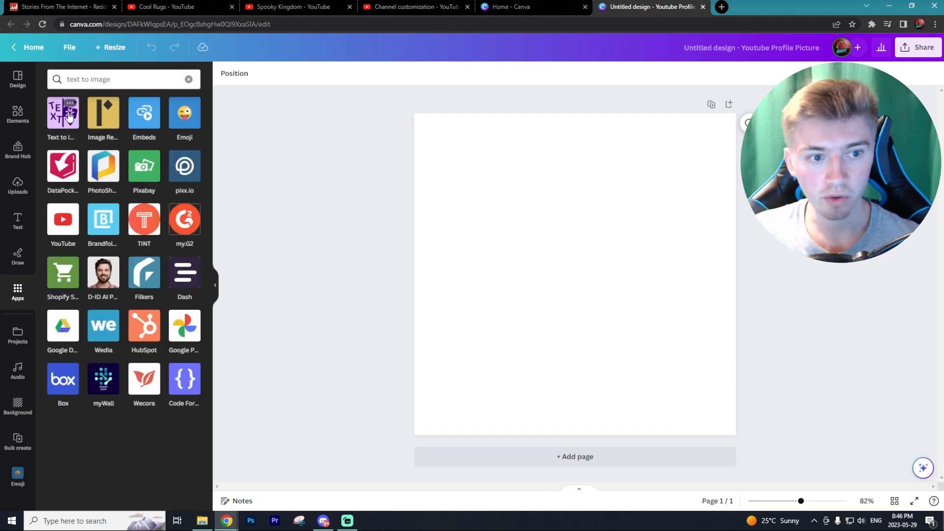
click(60, 118)
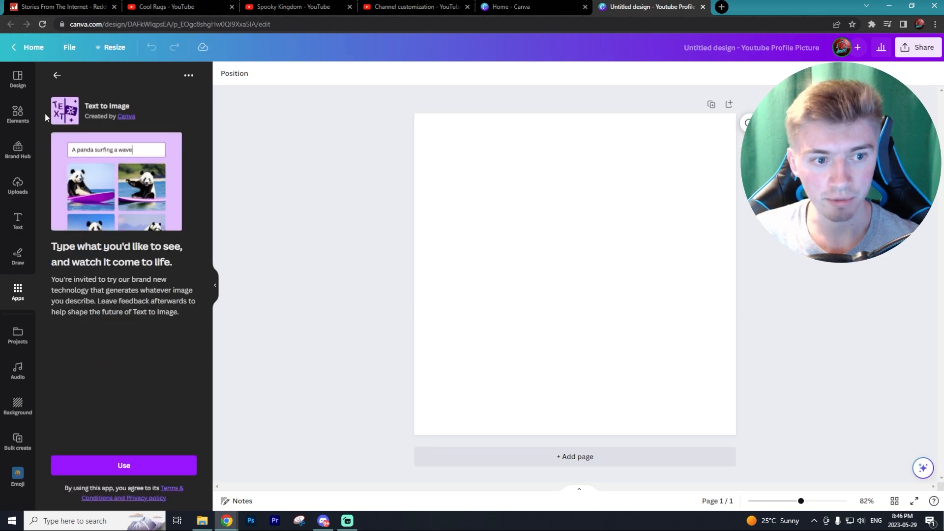
click(125, 466)
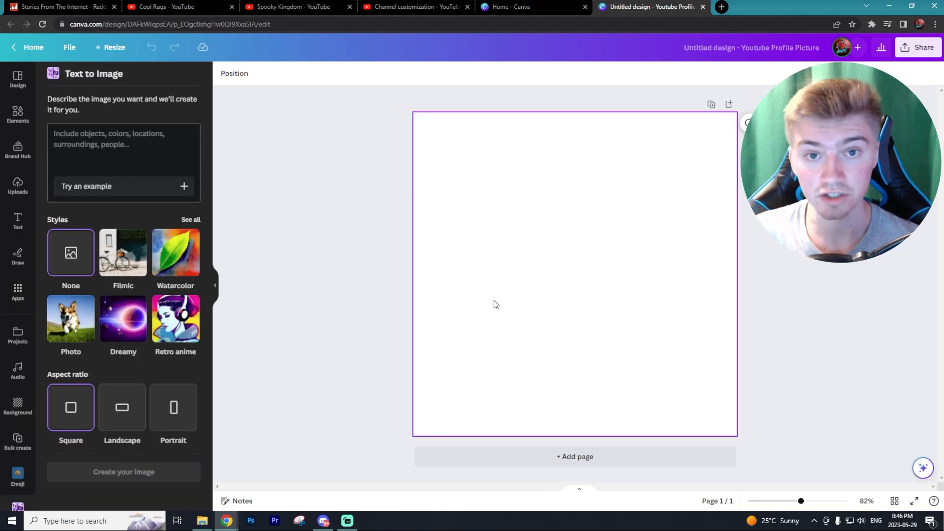
Generate square images without a style from the prompt "Spooky grim reaper reading a book on a grey background".
click(112, 138)
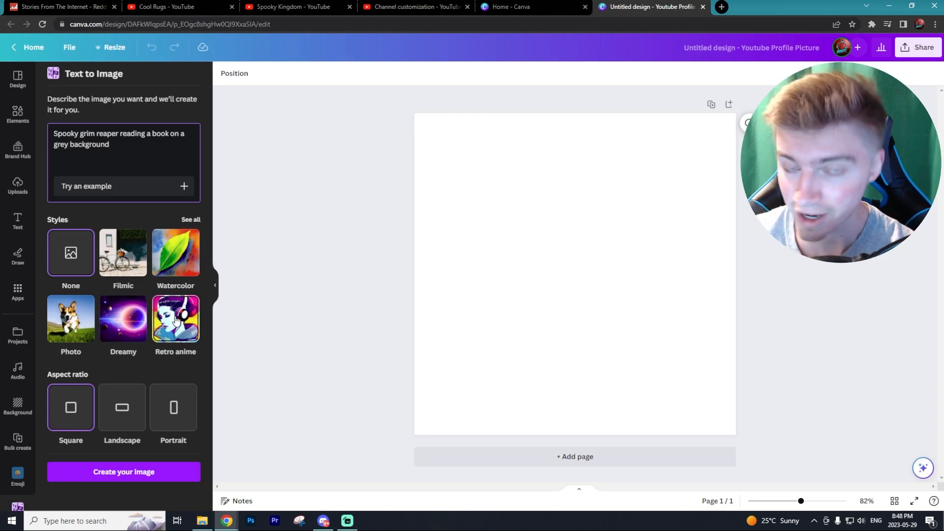
click(191, 219)
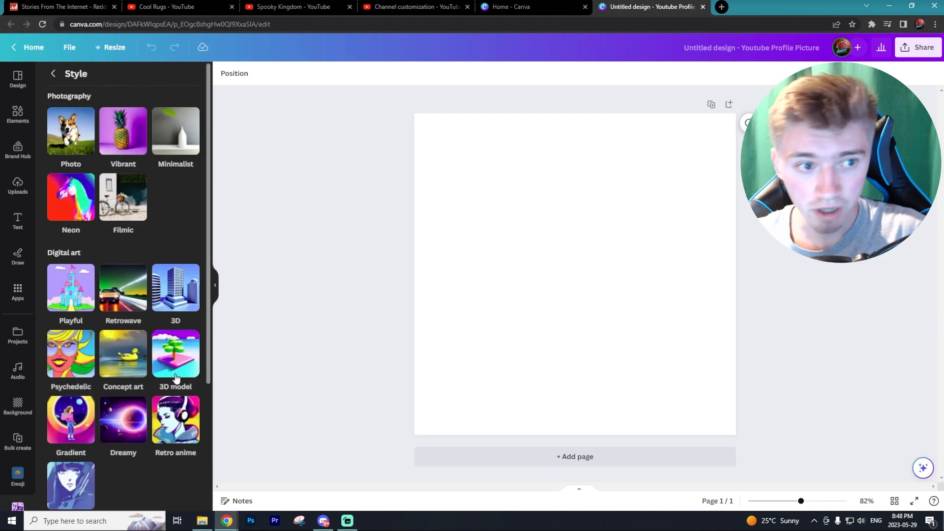
click(50, 75)
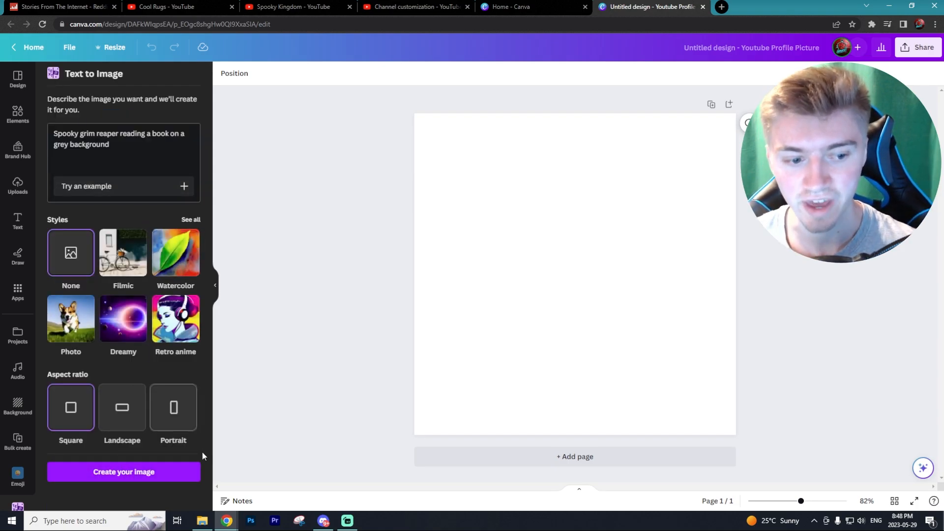
click(116, 473)
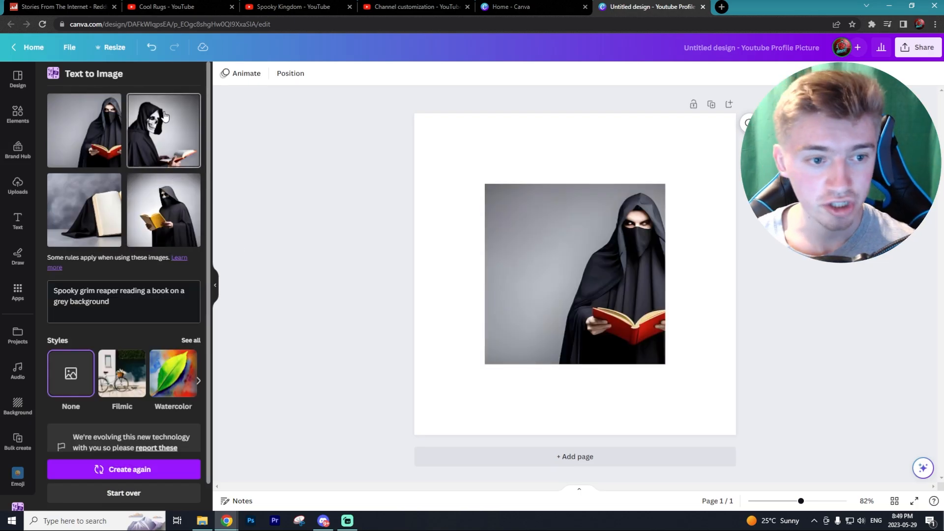
Try the generated reaper with the yellow book on the page, undo it, and delete the image with the red book.
click(582, 225)
click(163, 210)
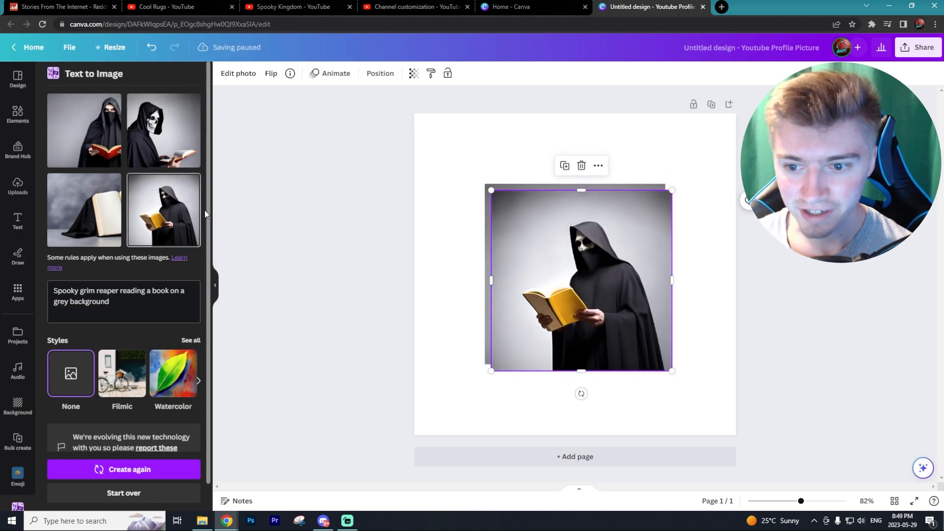
key(ctrl+z)
click(625, 278)
key(Delete)
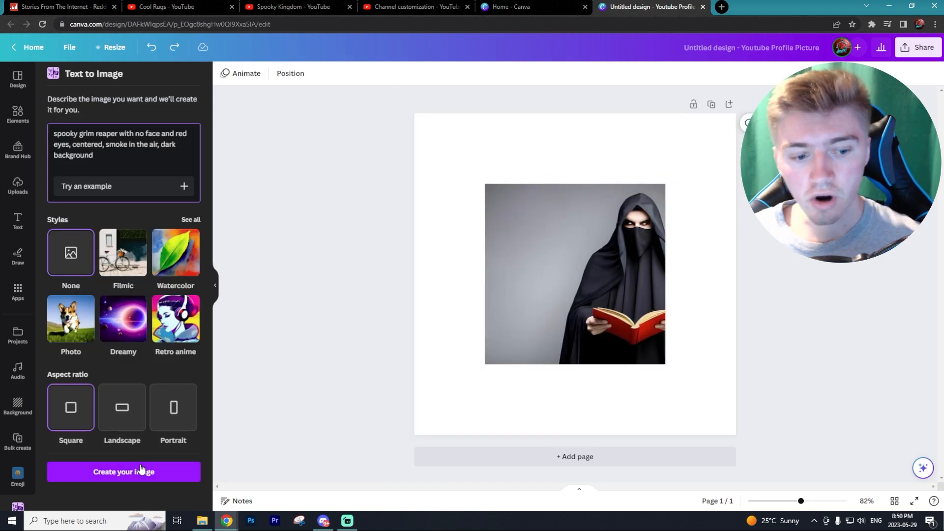
Generate images from "spooky grim reaper with no face and red eyes, centered, smoke in the air, dark background" and fill the page with the blue-smoke one.
click(141, 470)
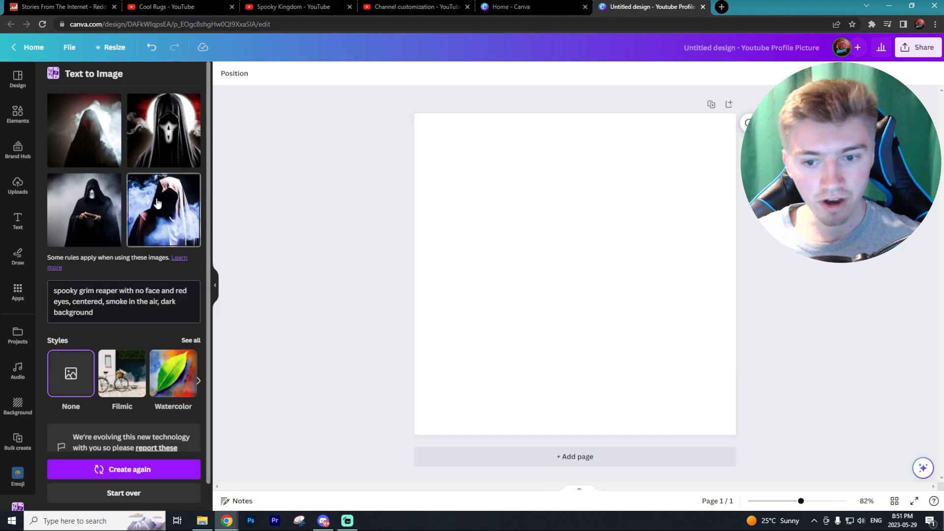
click(158, 204)
drag(484, 362, 415, 435)
drag(666, 183, 733, 106)
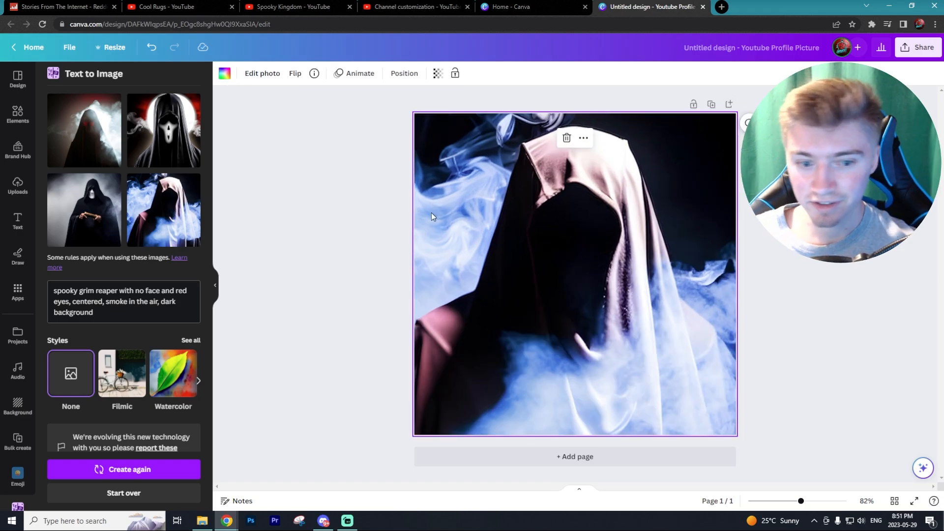
Search Canva's elements for "red eyes".
click(17, 113)
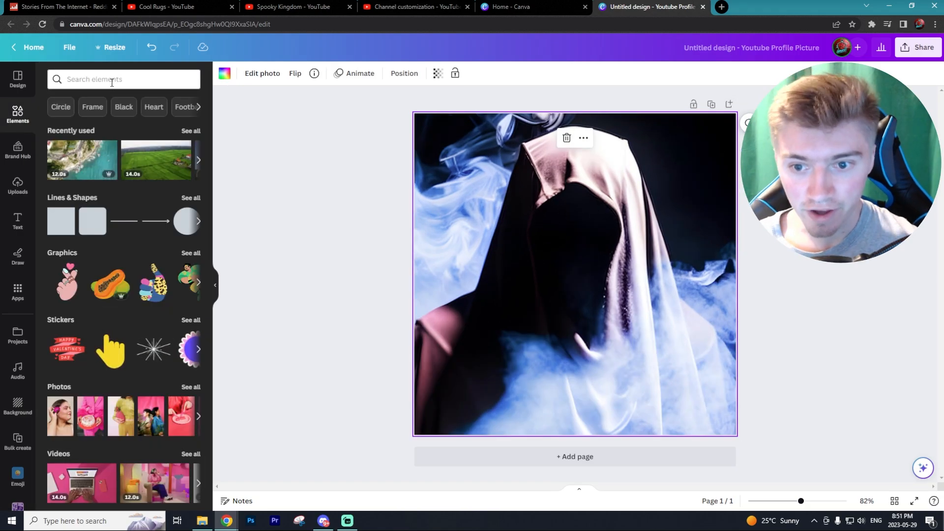
click(113, 80)
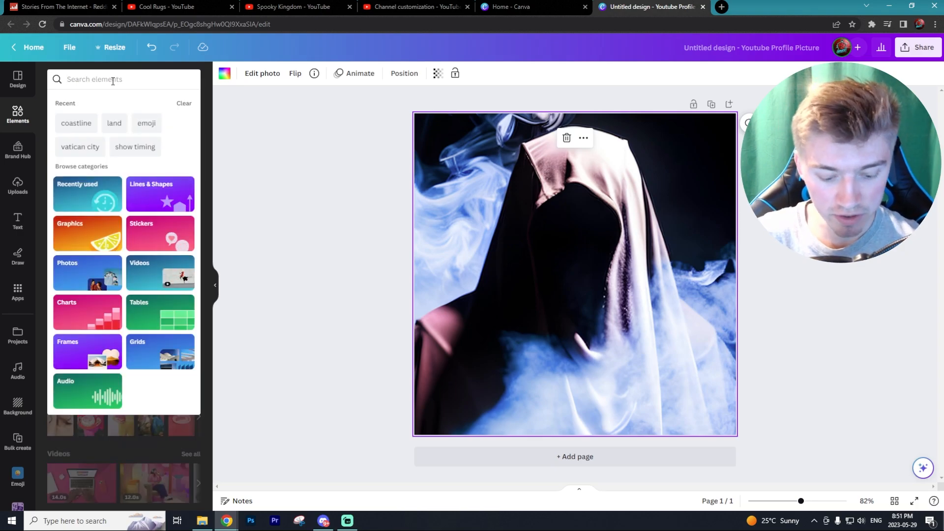
text(red eyes)
key(Return)
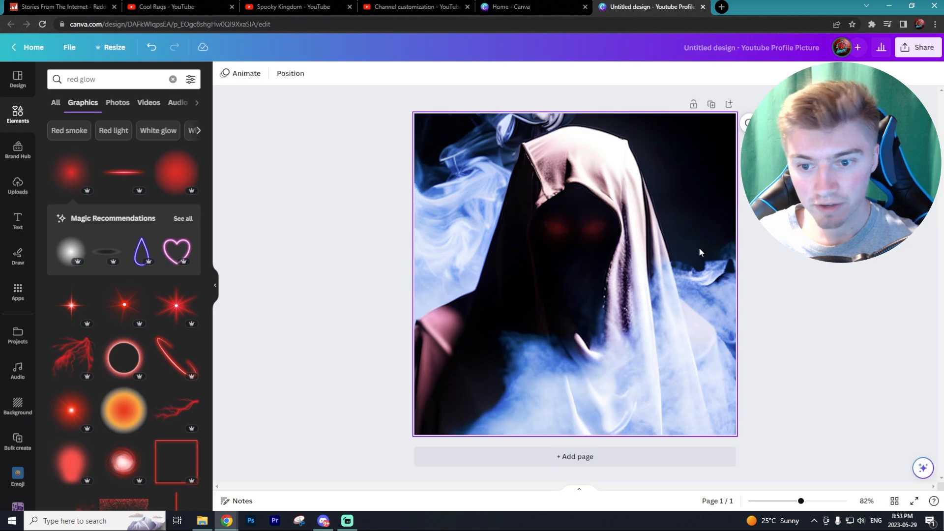
Download the grim reaper profile picture as an 800 × 800 px PNG.
click(918, 47)
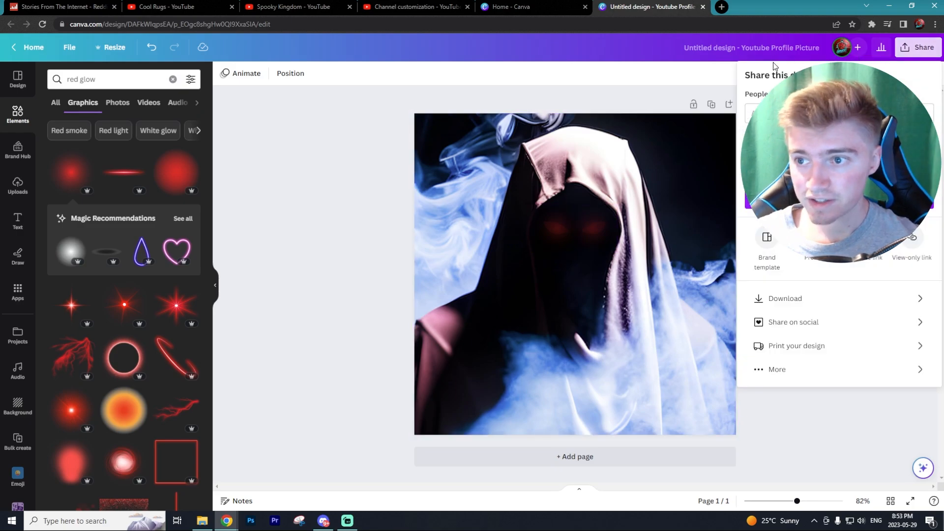
click(691, 75)
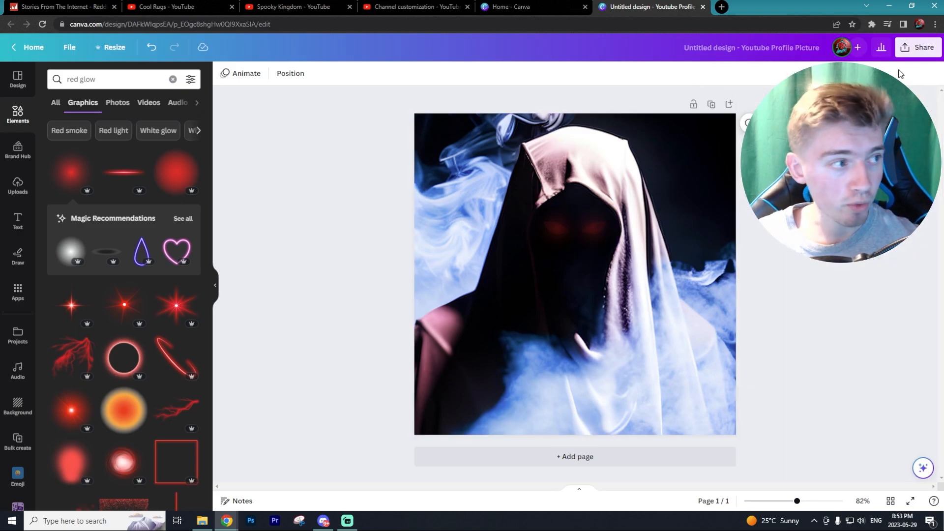
click(918, 49)
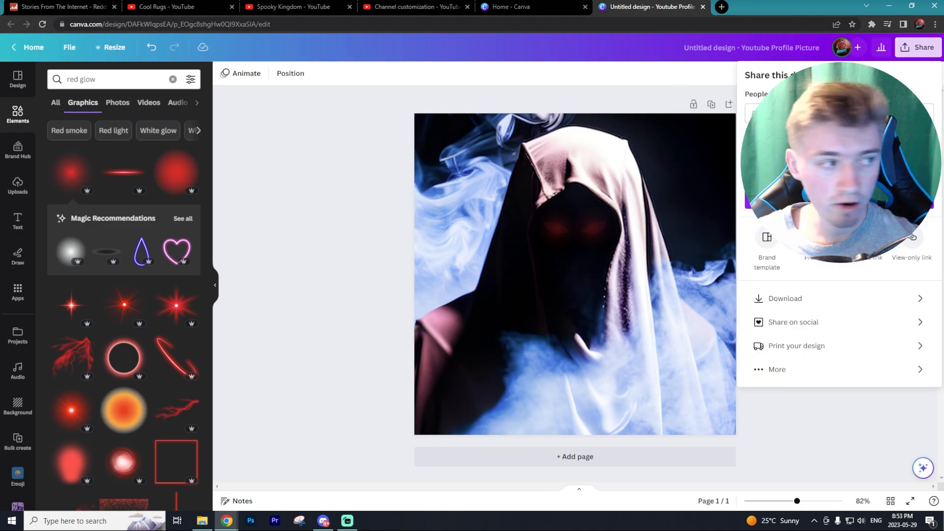
click(852, 301)
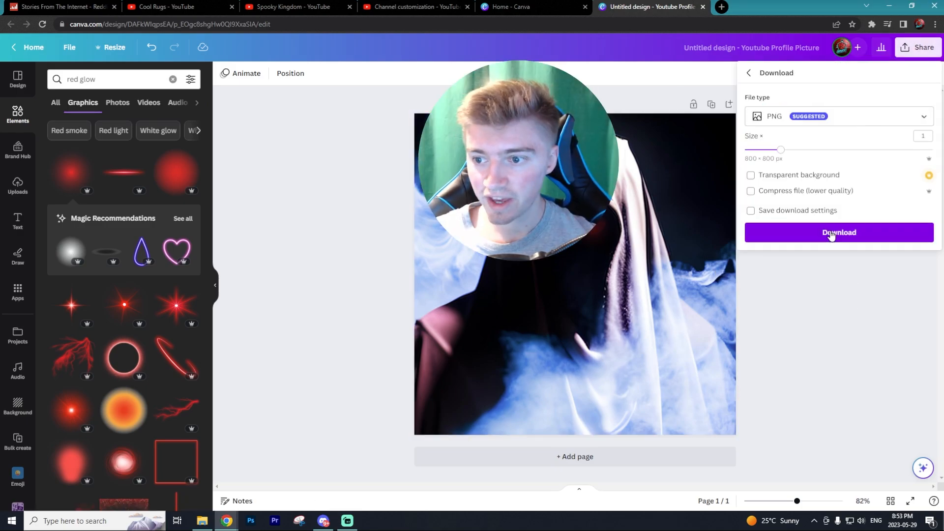
click(831, 235)
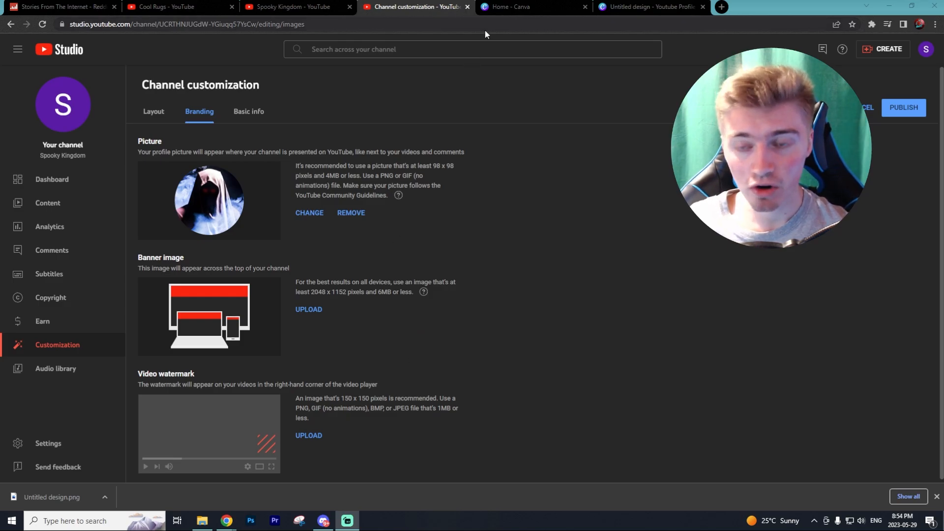
Return to Canva and, in the yellow gaming YouTube banner, remove the couple emblem and move the title text up into its place.
click(648, 5)
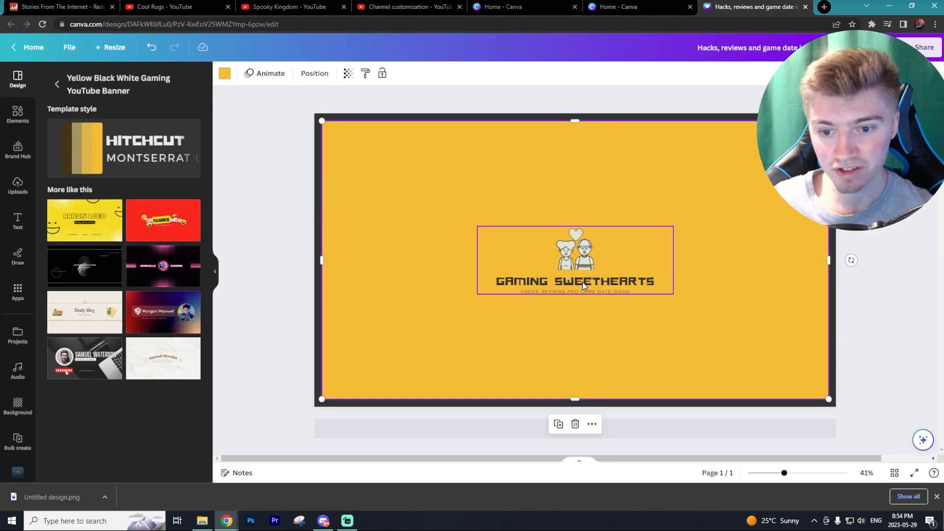
click(584, 285)
drag(589, 283, 589, 254)
Change the banner title to "SPOOKY KINGDOM" and the line beneath it to "SUBSCRIBE AND LEAVE A LIKE".
double_click(589, 254)
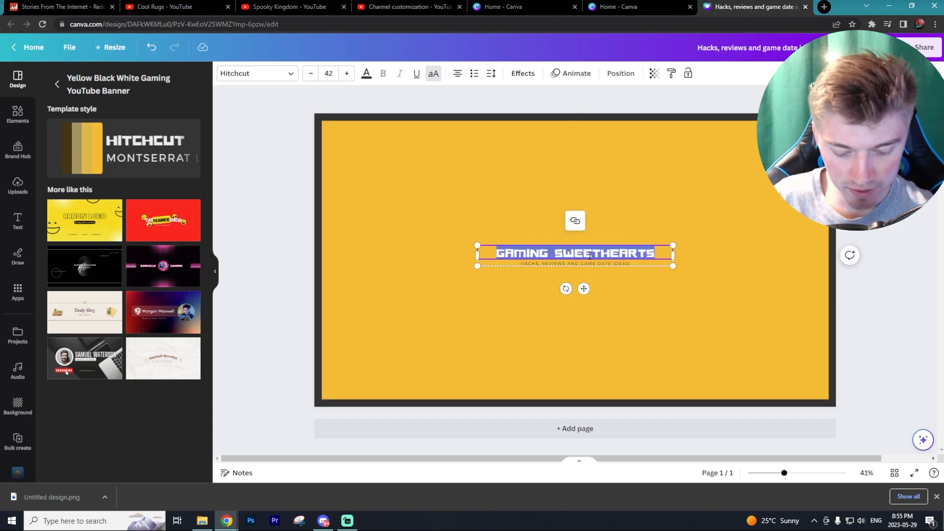
text(SPOOKY KII)
key(BackSpace)
key(BackSpace)
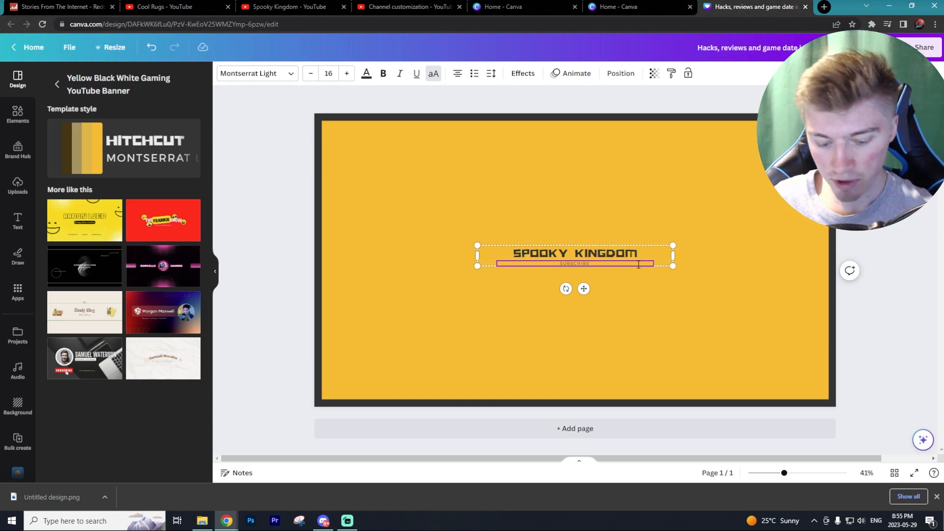
text(AND LEAVE A LIKE)
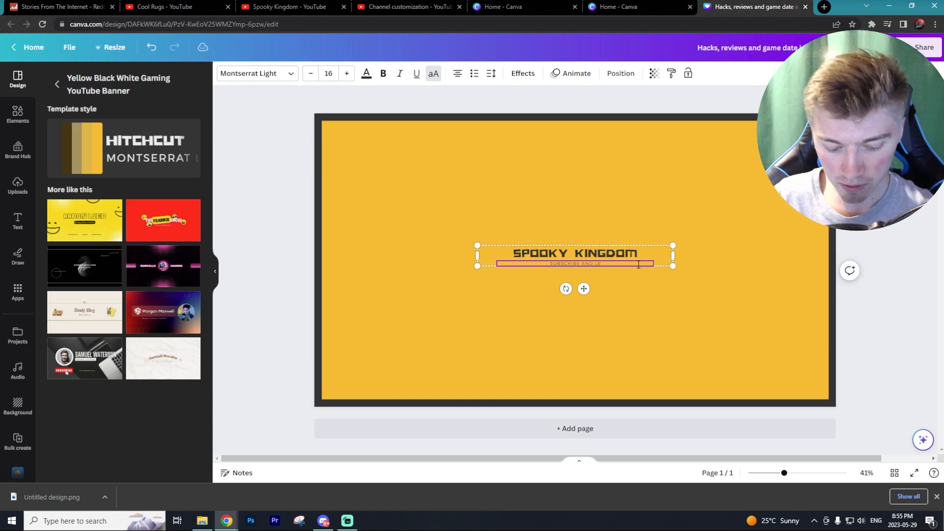
click(638, 319)
Open the download options for the YouTube banner design.
click(924, 47)
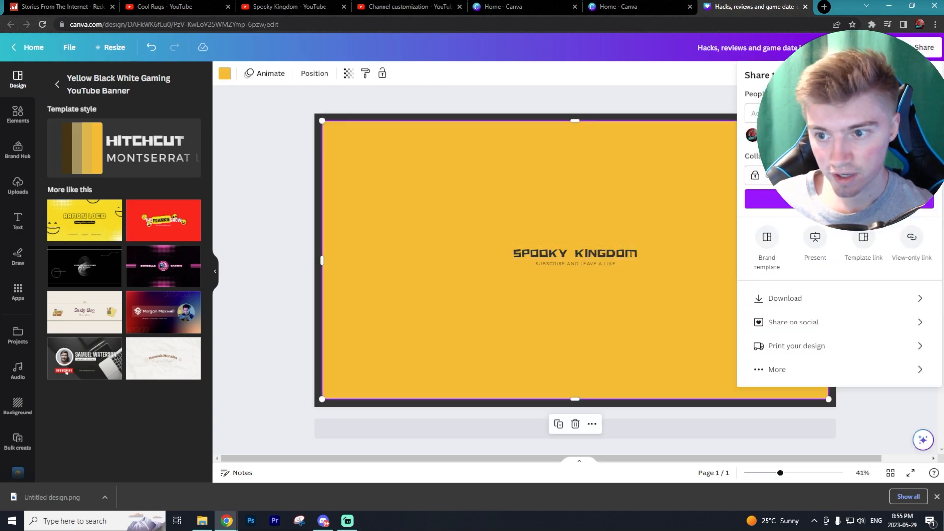
click(885, 300)
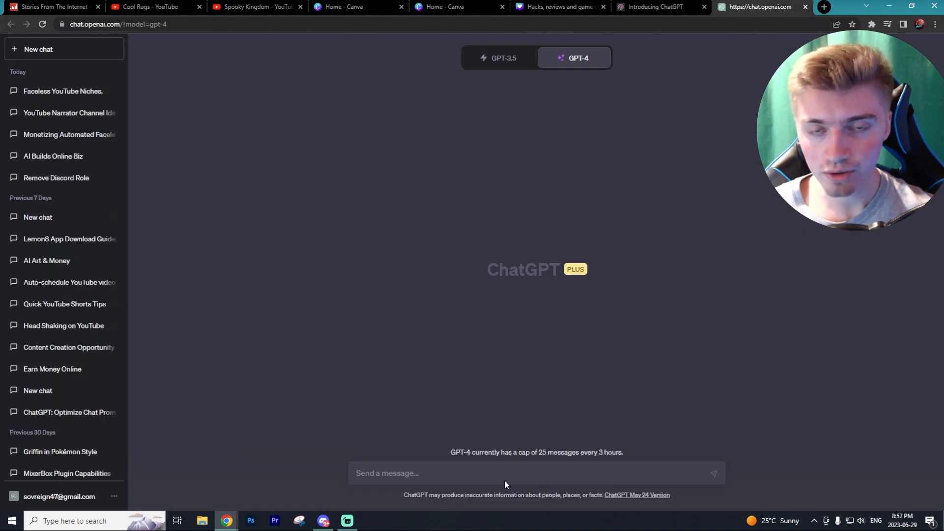
In ChatGPT, send the prompt "Give me 5 different spooky short story ideas based on a theme park" and look over the ideas.
text(Give me 5 different spooky short story ideas based on a theme park)
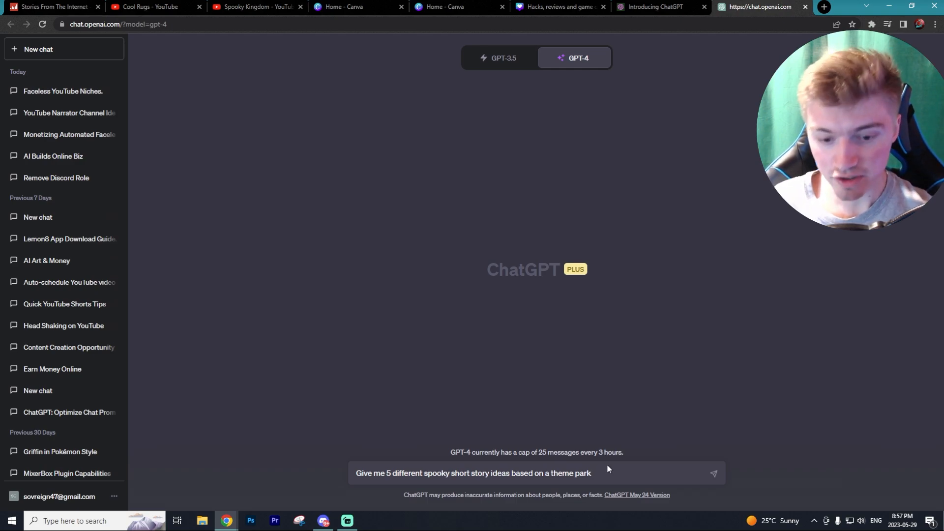
key(Return)
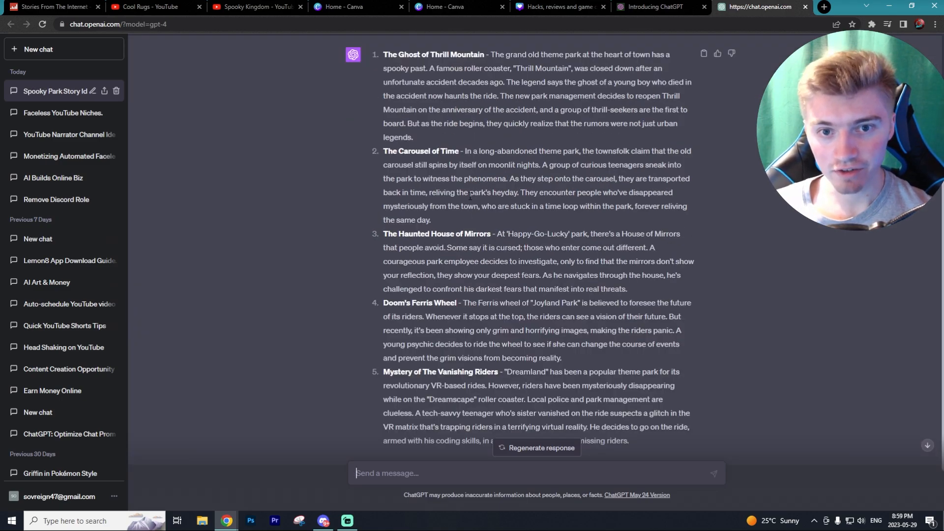
drag(384, 55, 474, 51)
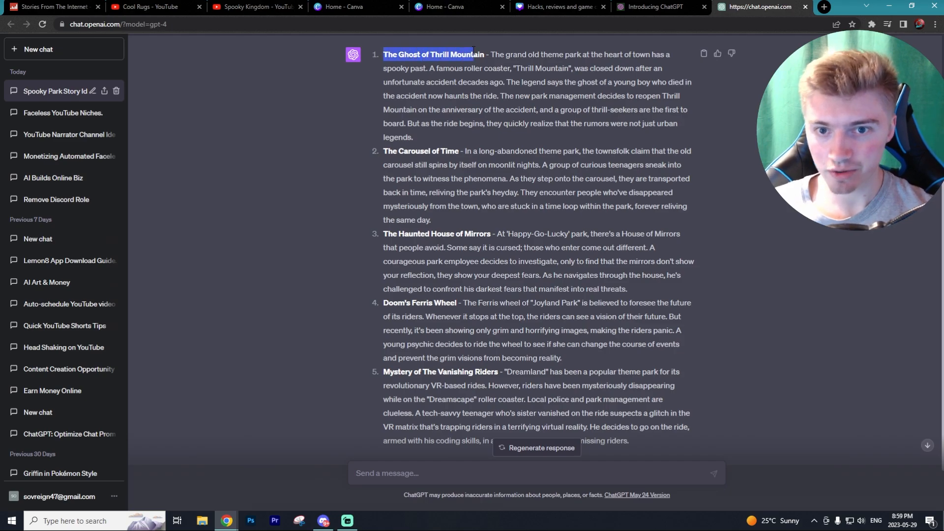
scroll(548, 206, down, 1)
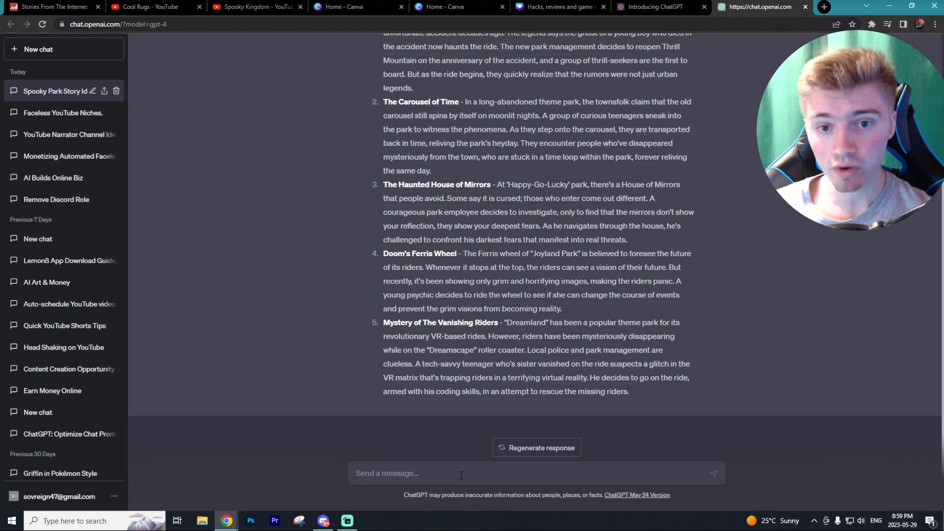
scroll(478, 194, up, 2)
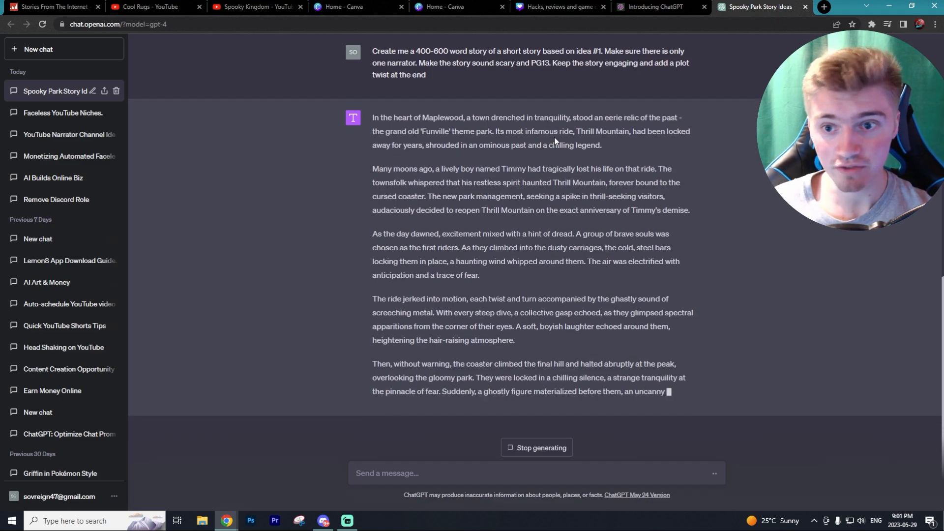
Read through the story written from idea #1 and its prompt, including the follow-up request to extend it by 300+ words.
scroll(656, 185, up, 2)
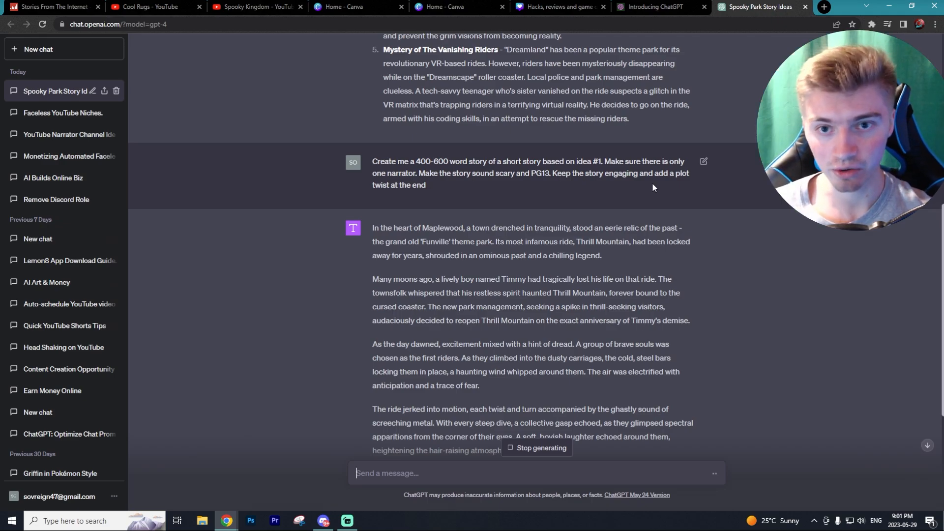
scroll(458, 267, up, 1)
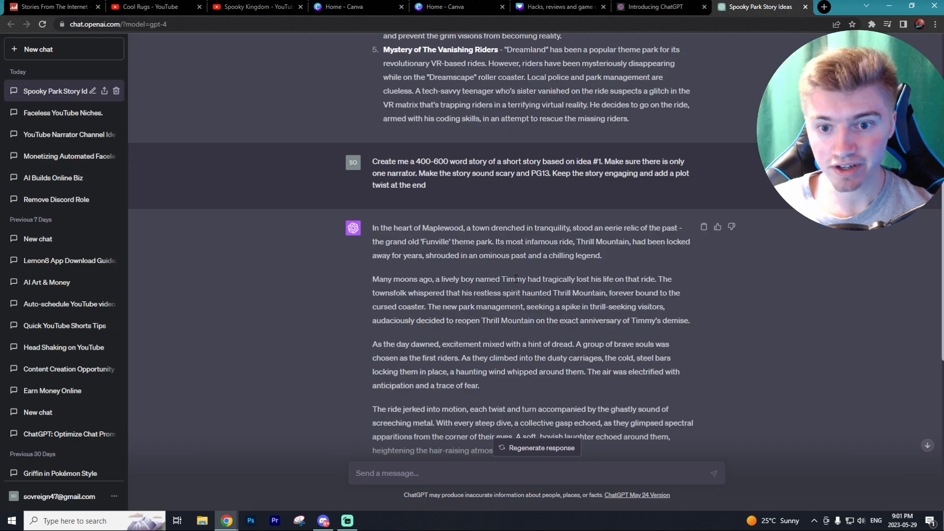
scroll(519, 270, down, 8)
scroll(431, 262, up, 7)
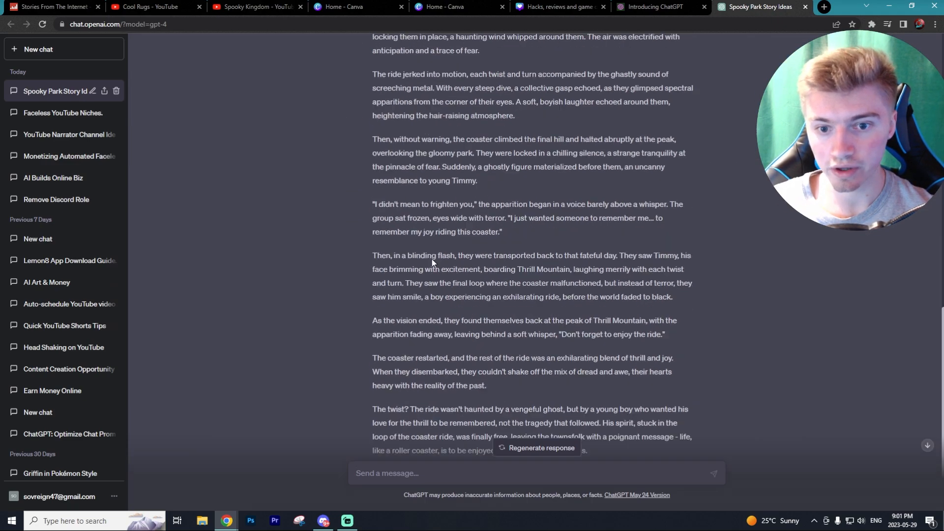
scroll(453, 255, down, 7)
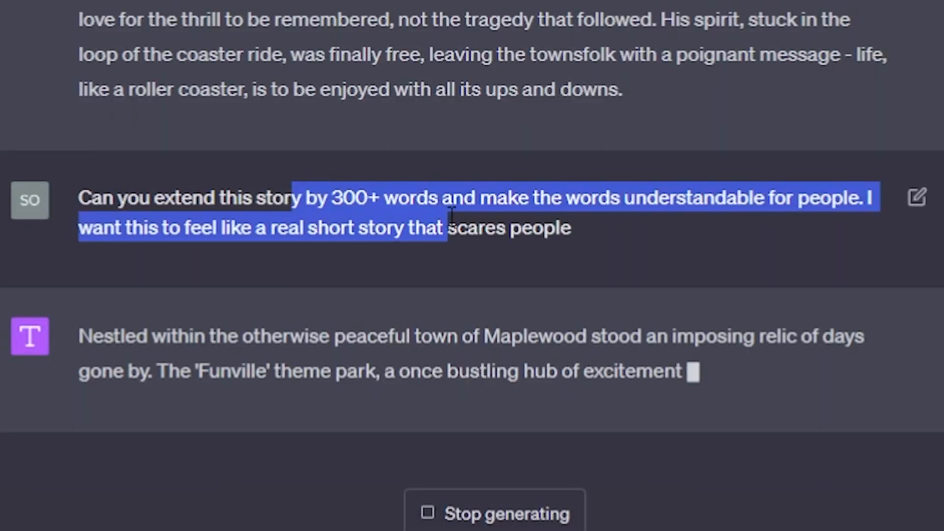
drag(444, 226, 609, 261)
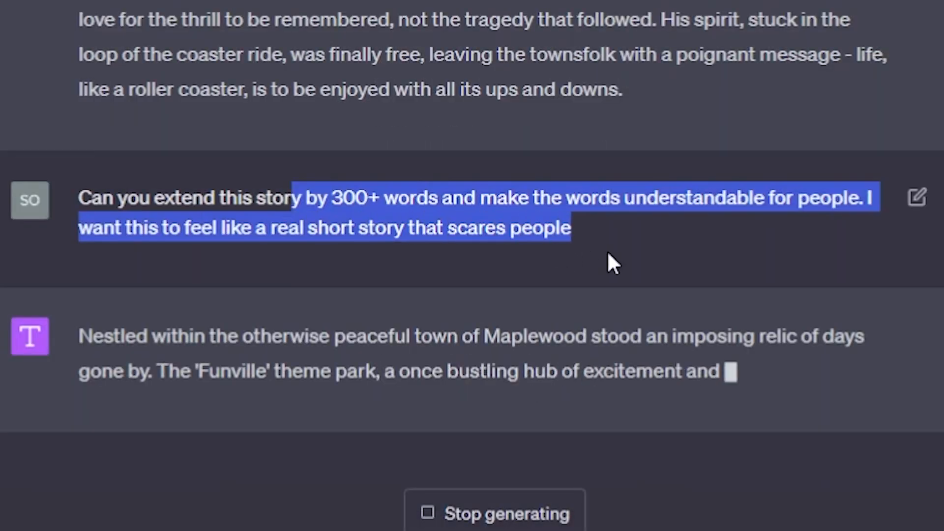
click(624, 240)
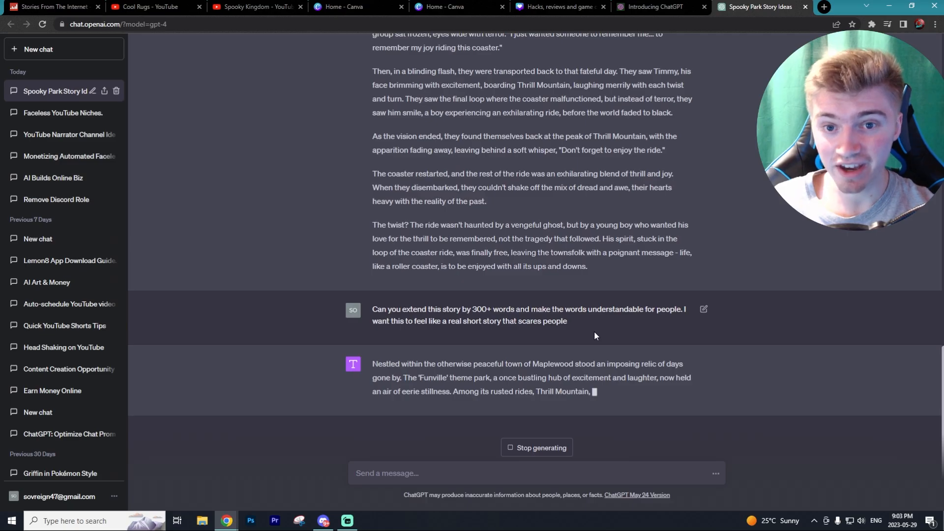
scroll(640, 222, up, 5)
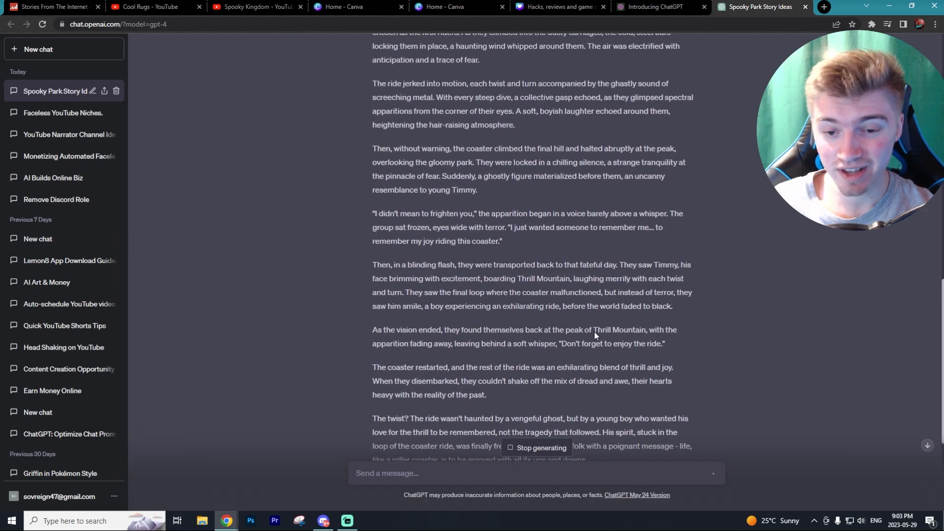
scroll(605, 330, down, 8)
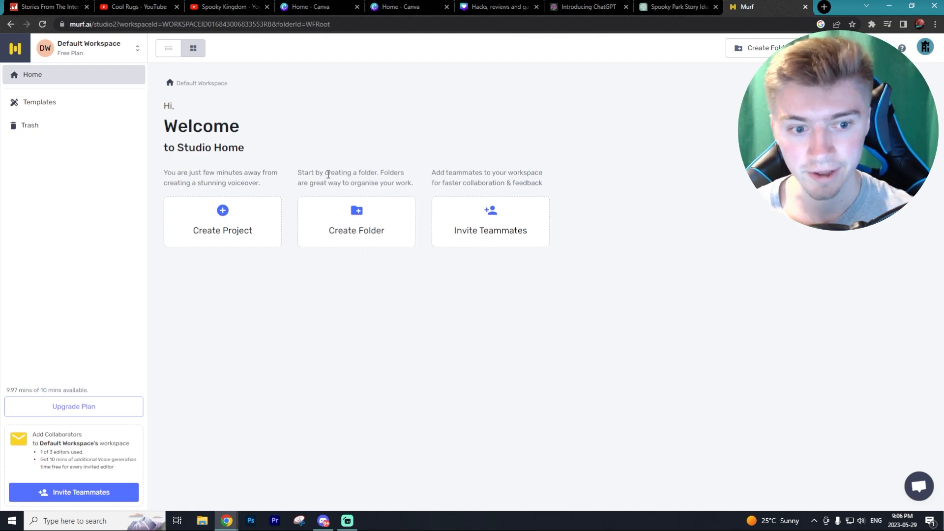
In Murf, create a blank audio project titled "Spooky Kingdom".
click(238, 226)
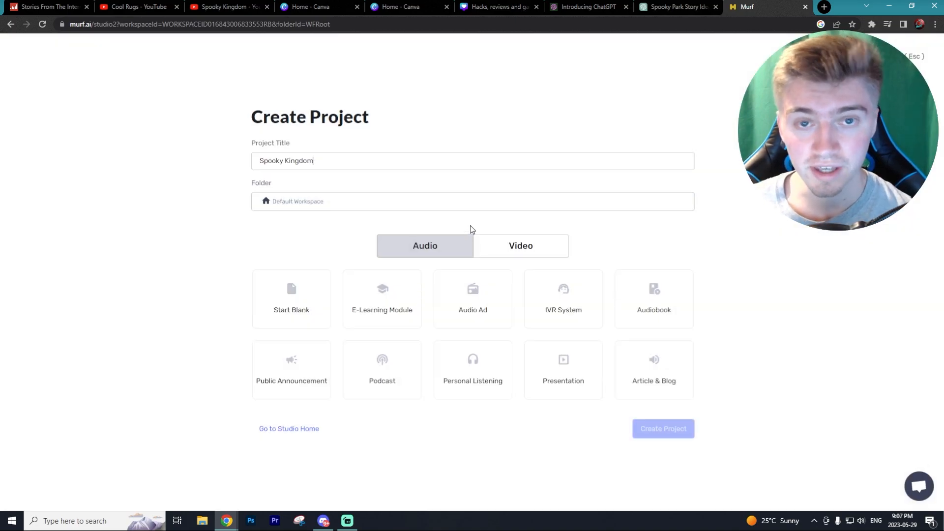
click(288, 309)
click(692, 425)
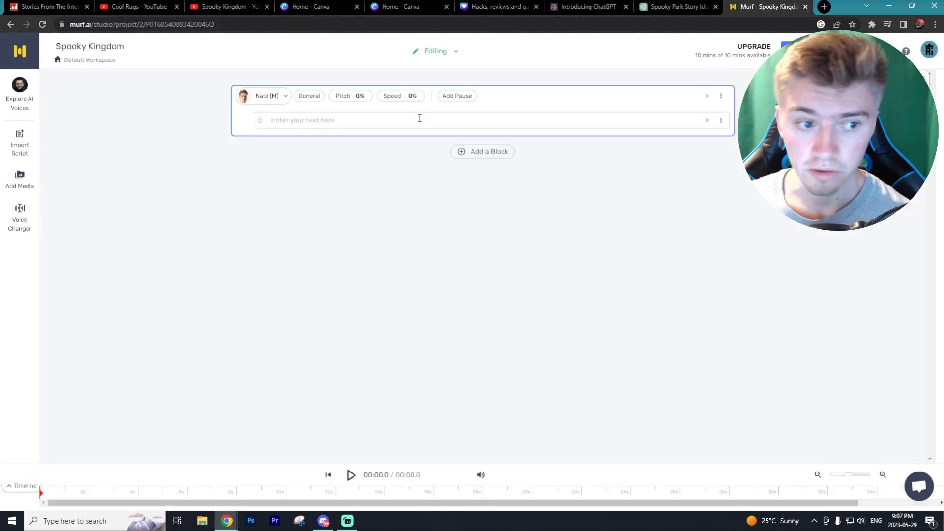
Browse the English AI voices available for the voiceover block.
click(269, 96)
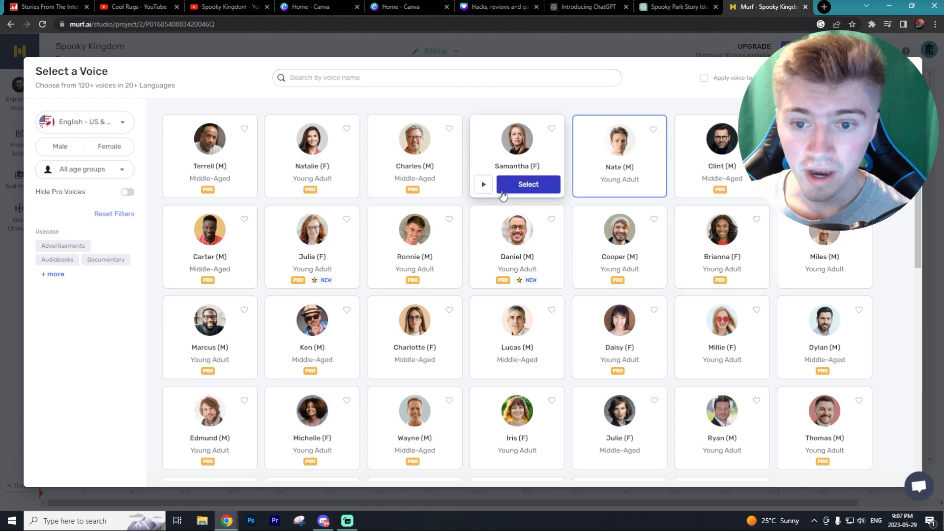
scroll(474, 257, down, 2)
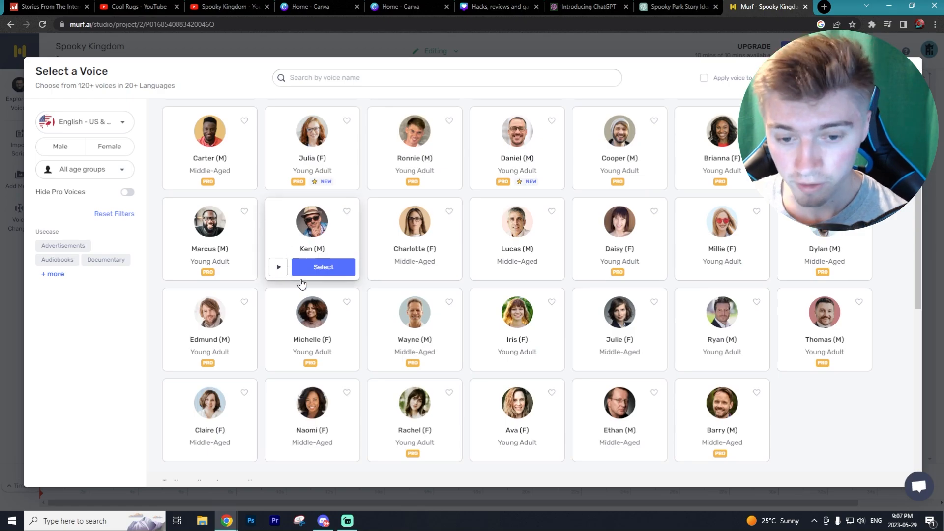
scroll(302, 284, down, 4)
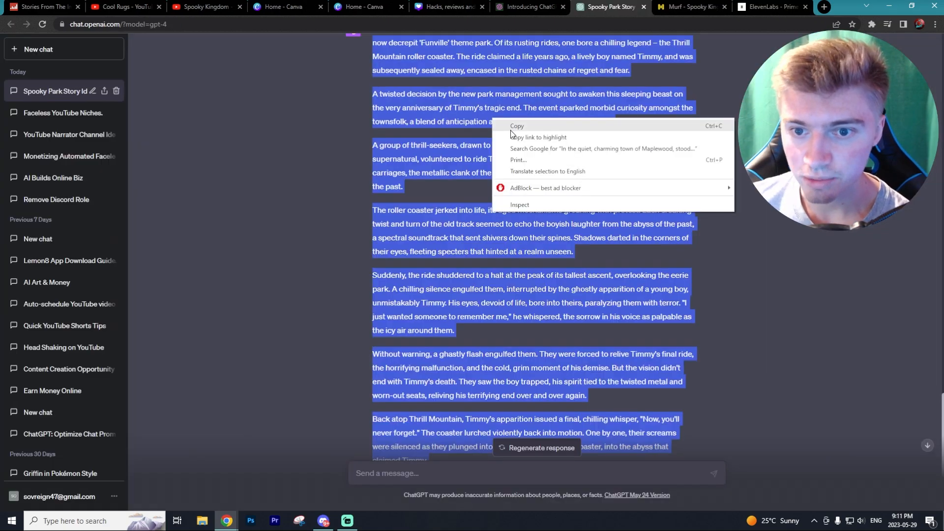
Copy the finished story from ChatGPT and paste it into the Murf voiceover block with the Don't Split preference.
click(516, 126)
click(688, 7)
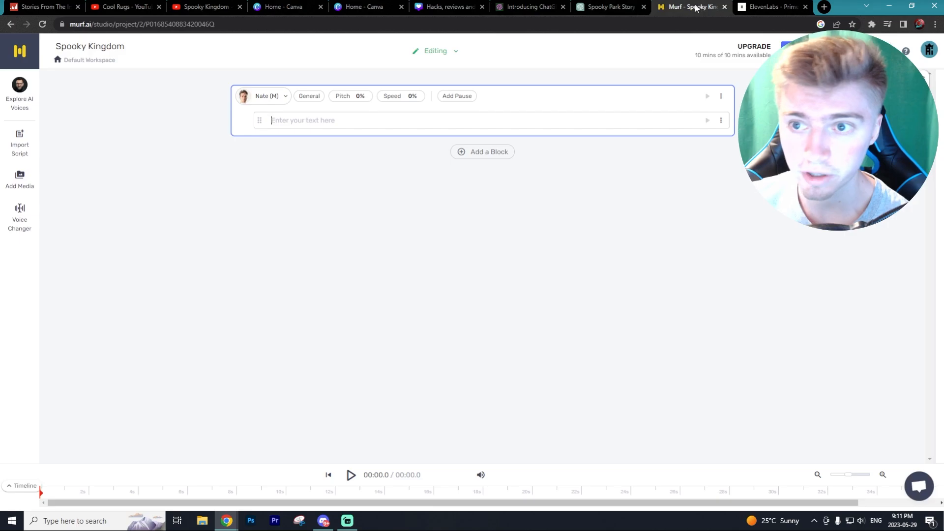
right_click(294, 118)
click(327, 192)
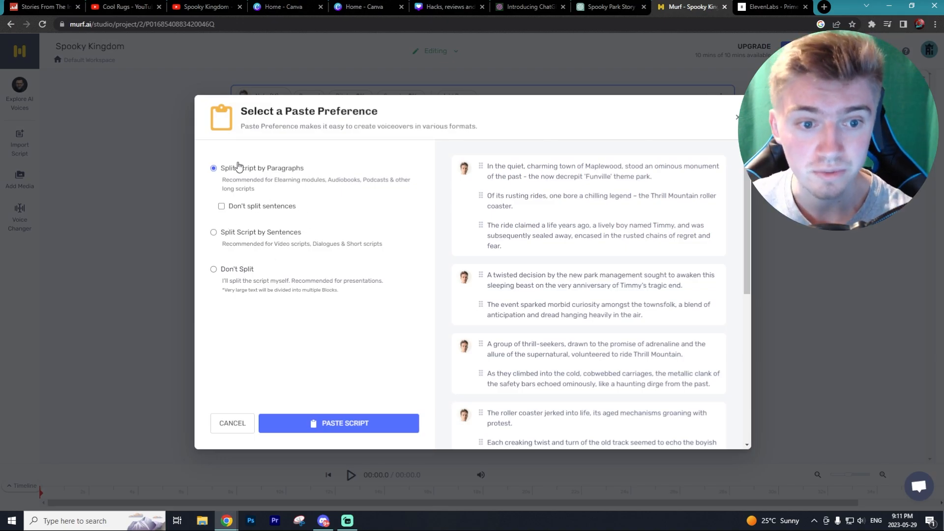
click(233, 271)
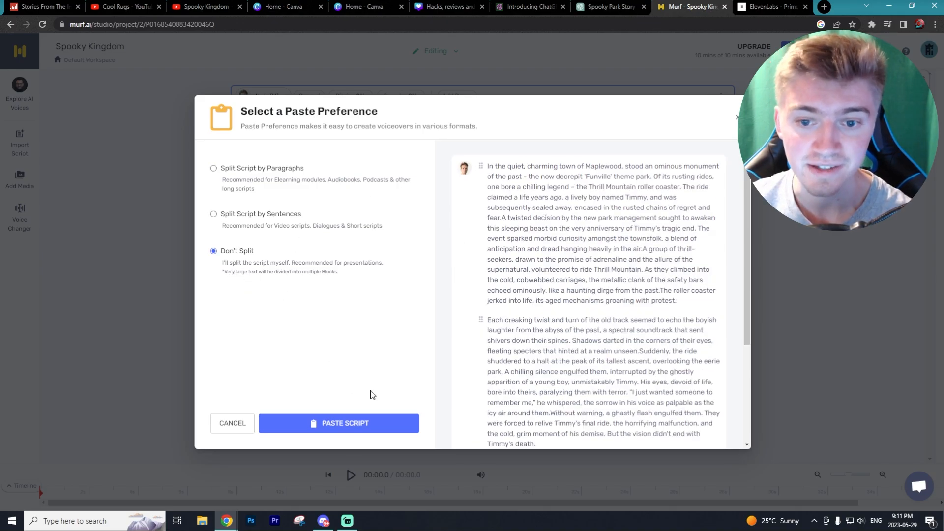
click(352, 428)
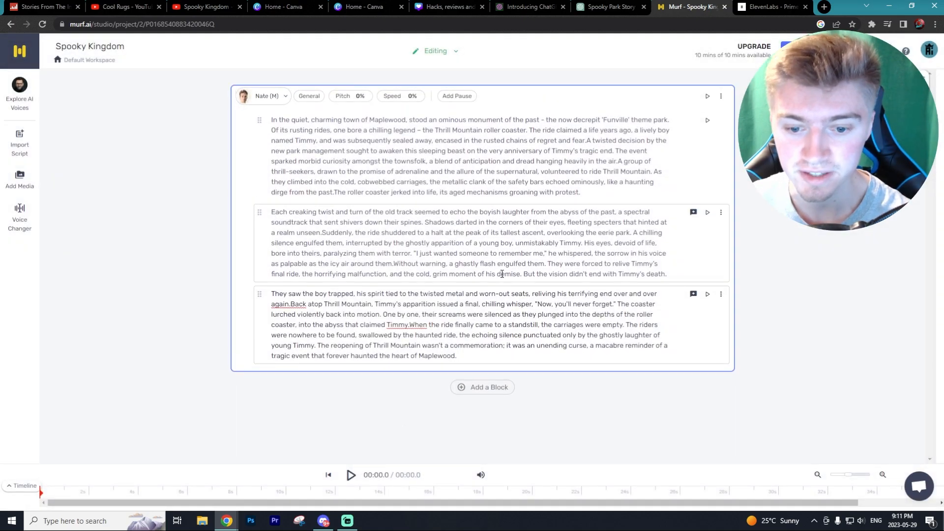
Set the voiceover block's pitch to -5% and speed to -3%, and play the narration.
click(350, 96)
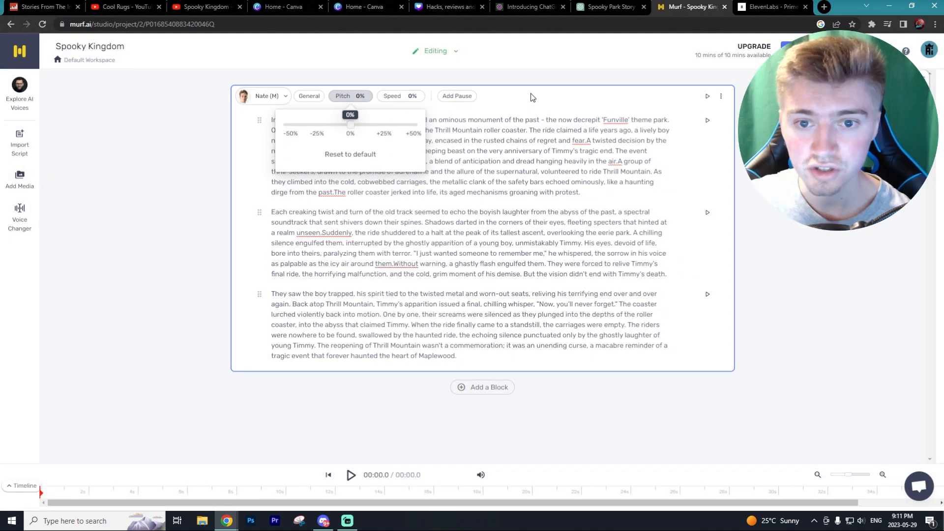
click(531, 97)
click(355, 96)
drag(350, 129, 344, 134)
click(500, 97)
click(395, 99)
click(516, 98)
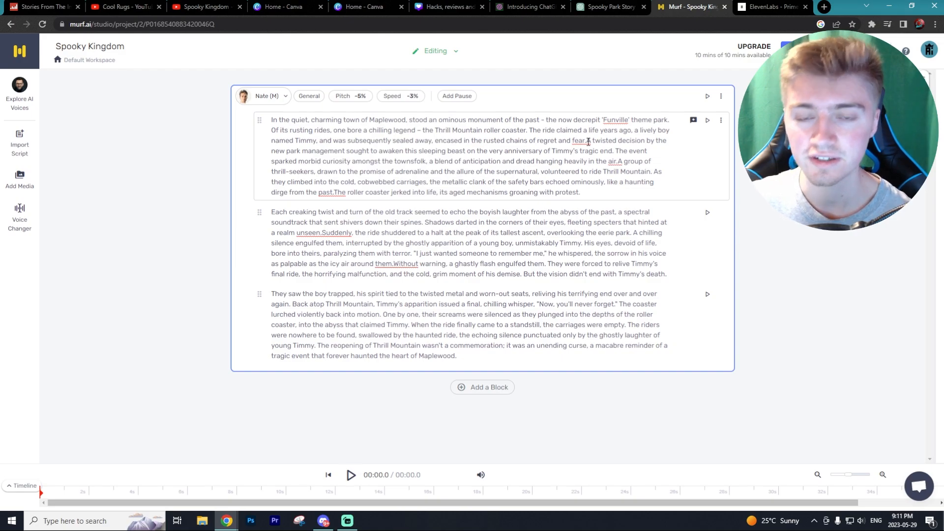
click(350, 475)
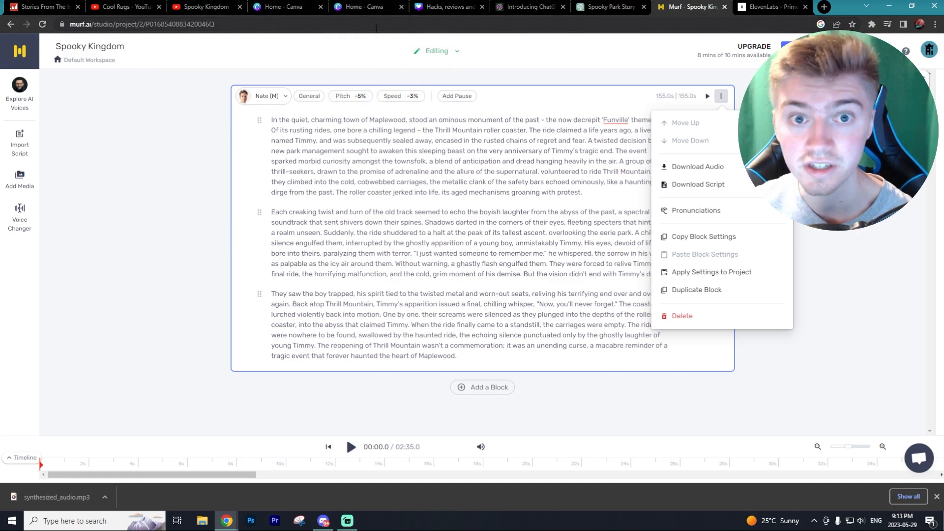
Switch to Canva, search for "youtube video" templates and create a blank YouTube Video design.
click(366, 7)
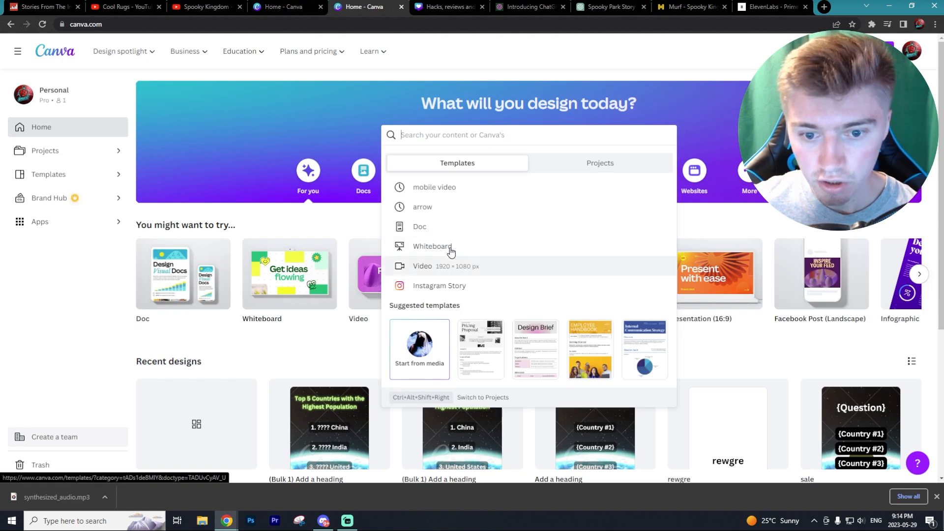
text(youtube)
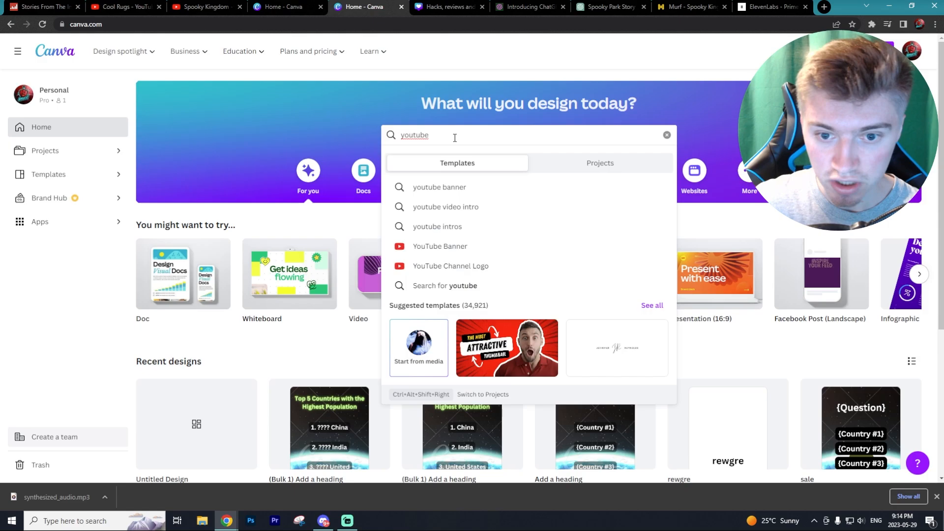
text( video)
key(Return)
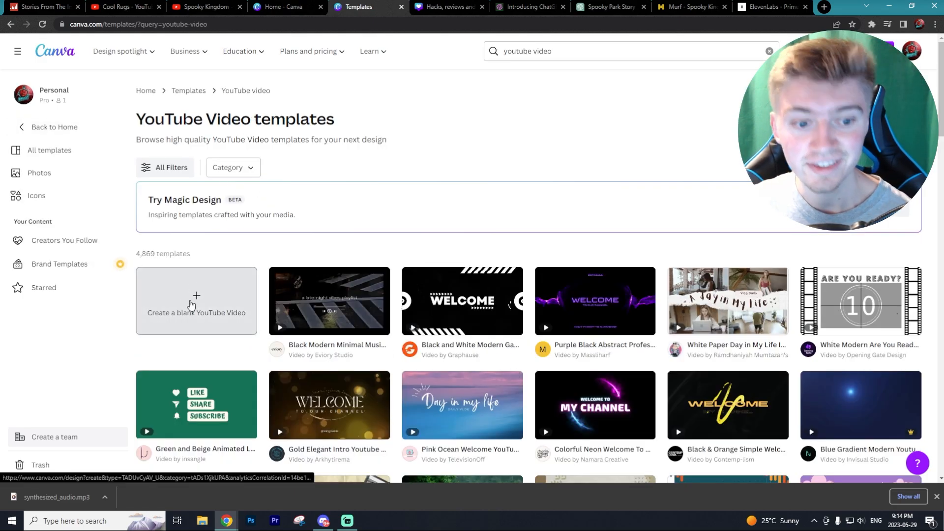
click(193, 290)
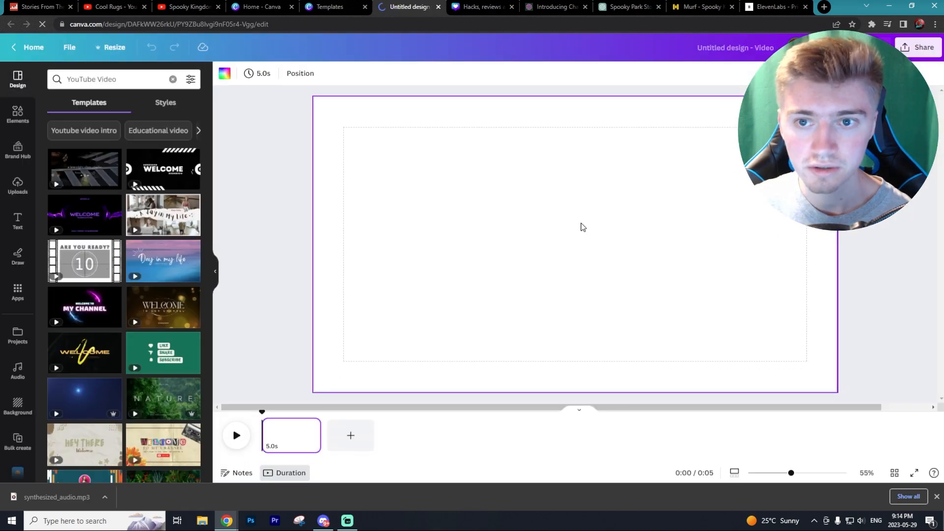
Add a wooden roller coaster photo from an "abandoned theme park" photo search and enlarge it to fill the whole page.
click(102, 77)
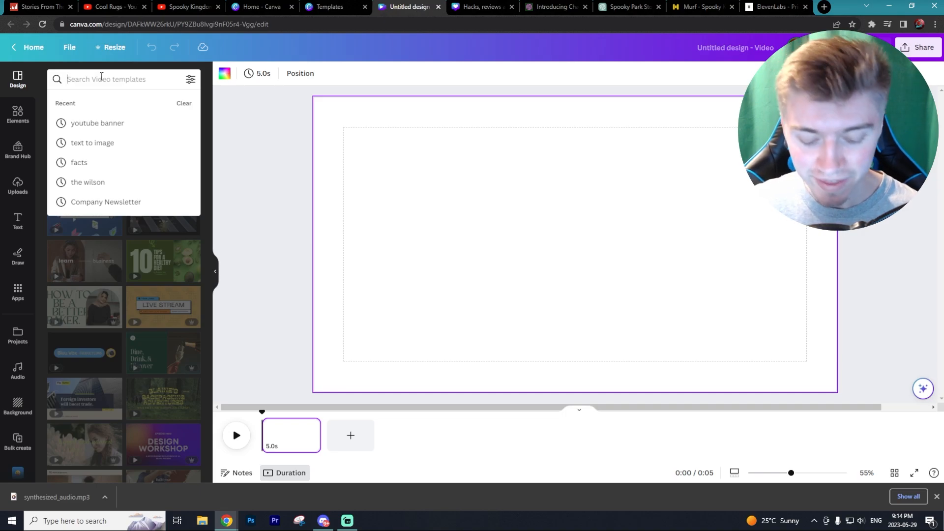
text(abandoned theme park)
key(Return)
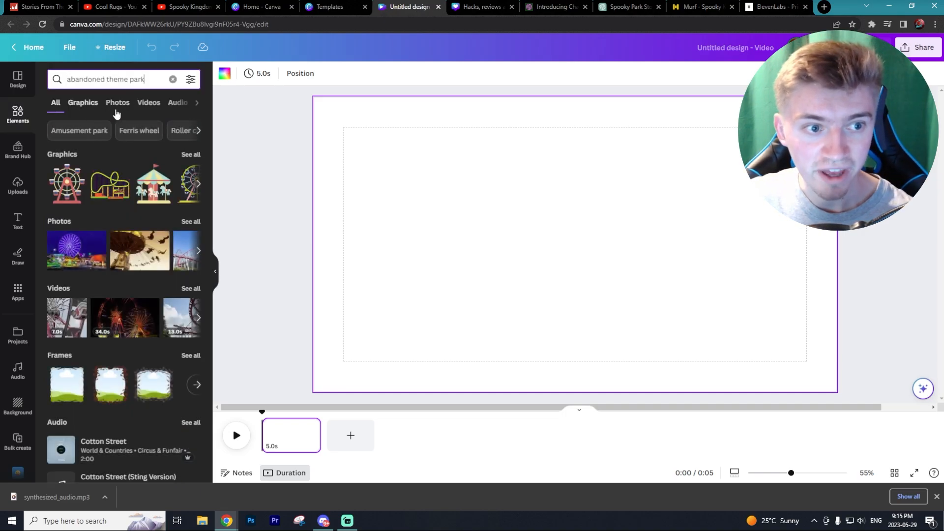
key(Return)
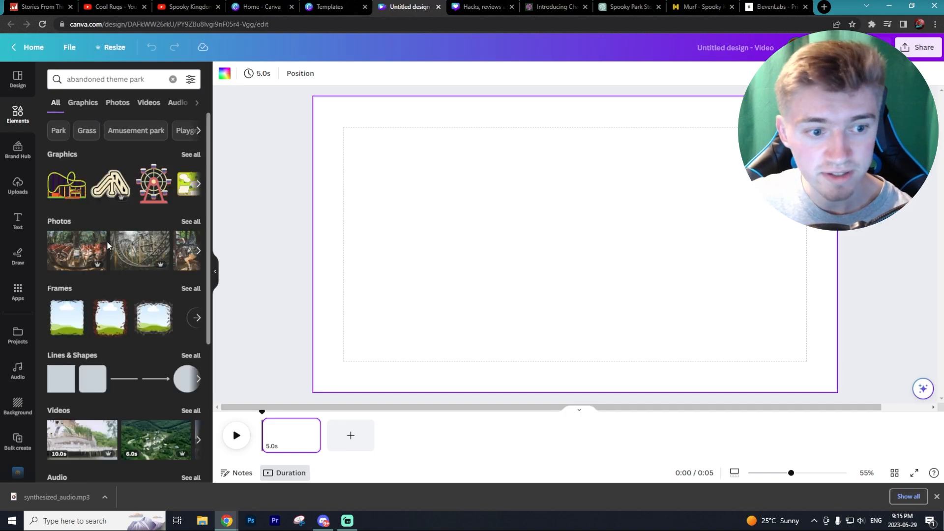
click(118, 102)
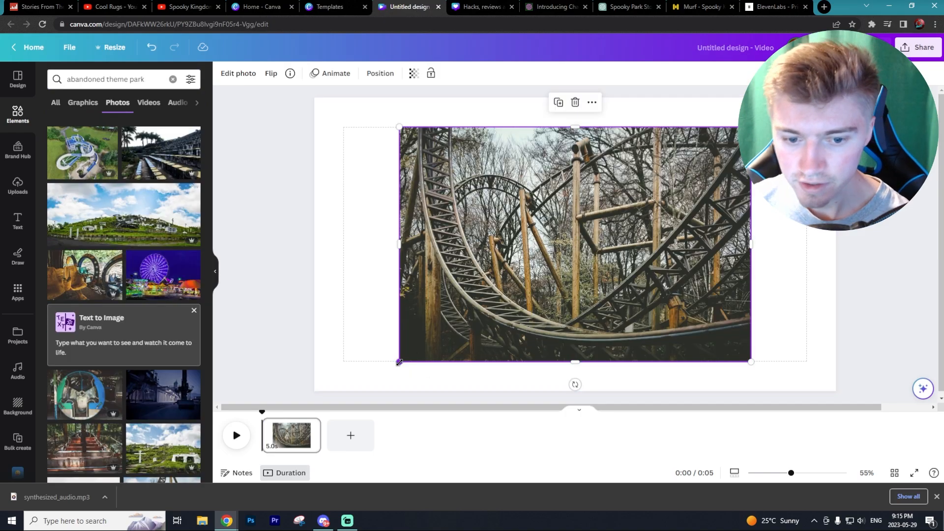
drag(399, 362, 295, 388)
drag(752, 126, 835, 70)
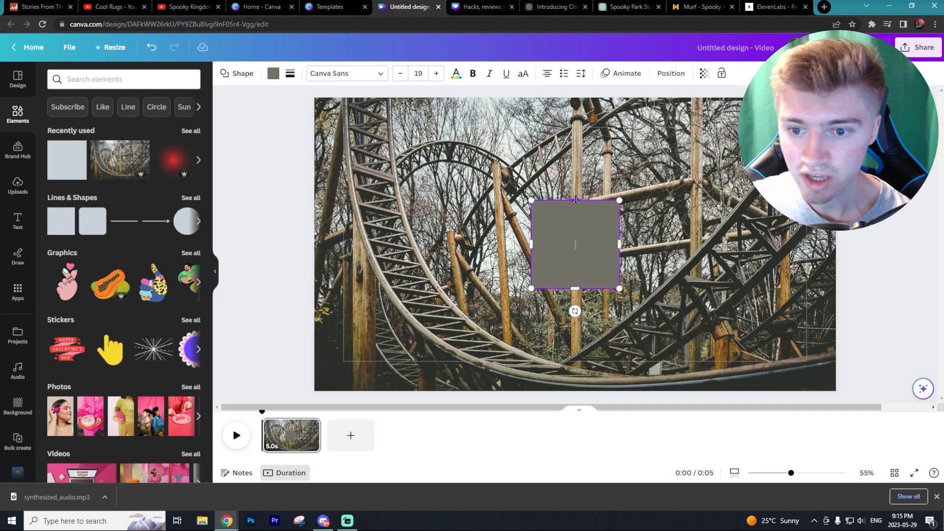
Stretch the square over the entire page and fill it with the solid colour #121212.
drag(574, 201, 573, 97)
drag(531, 192, 315, 182)
click(273, 73)
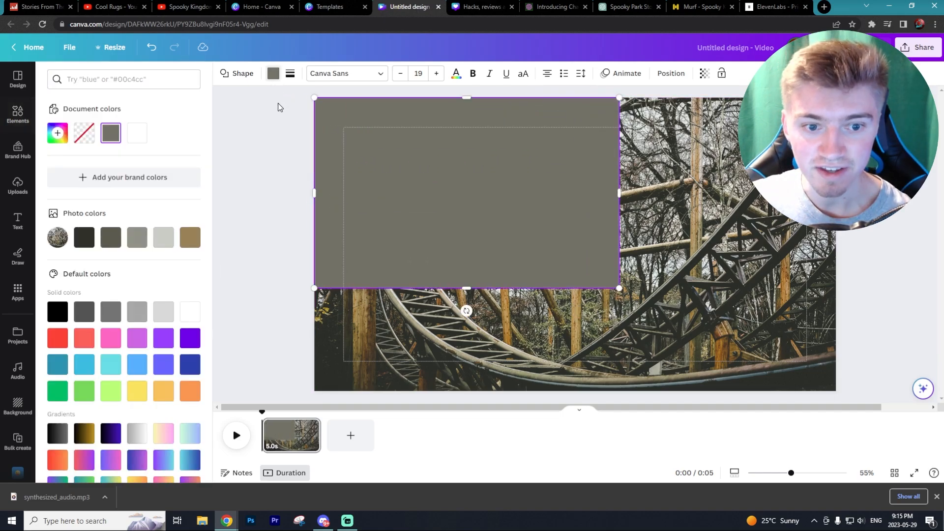
click(57, 133)
drag(70, 192, 60, 230)
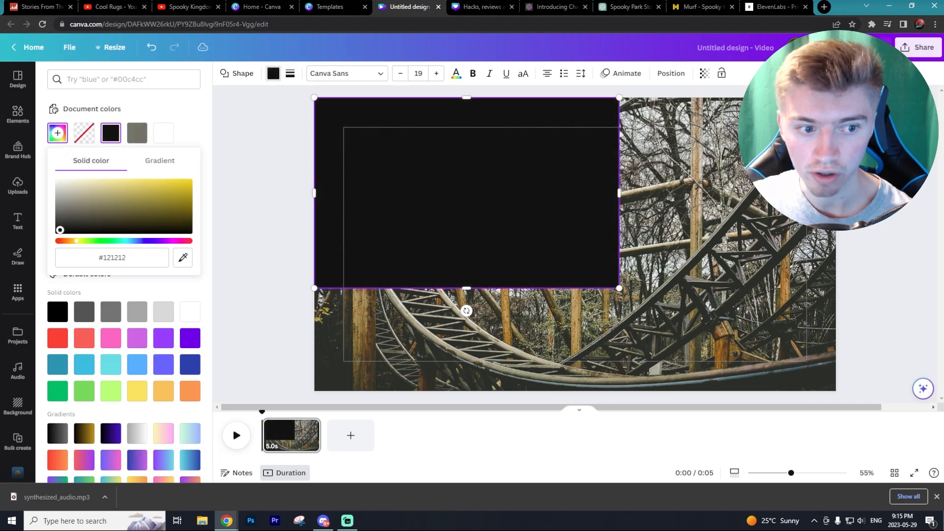
drag(619, 193, 836, 193)
drag(576, 288, 569, 394)
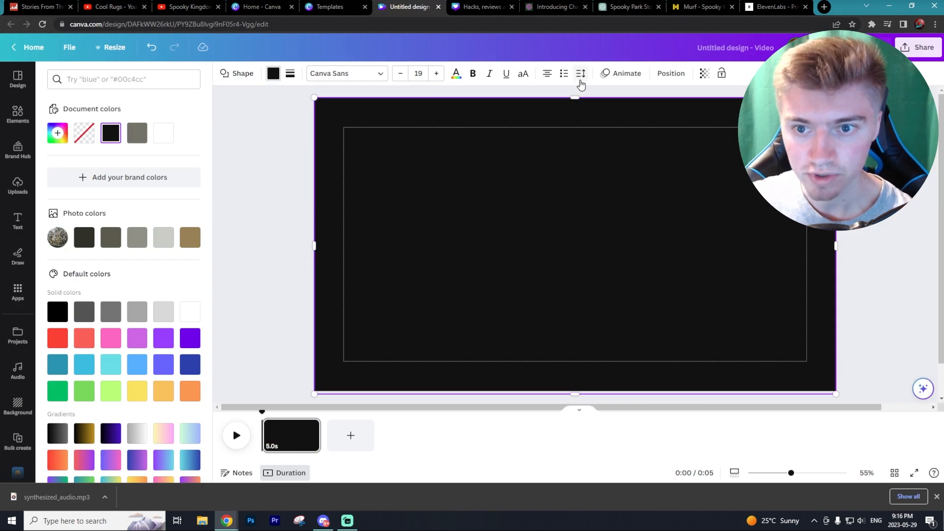
Make the dark overlay rectangle semi-transparent so it only darkens the roller coaster photo, and deselect it.
click(705, 74)
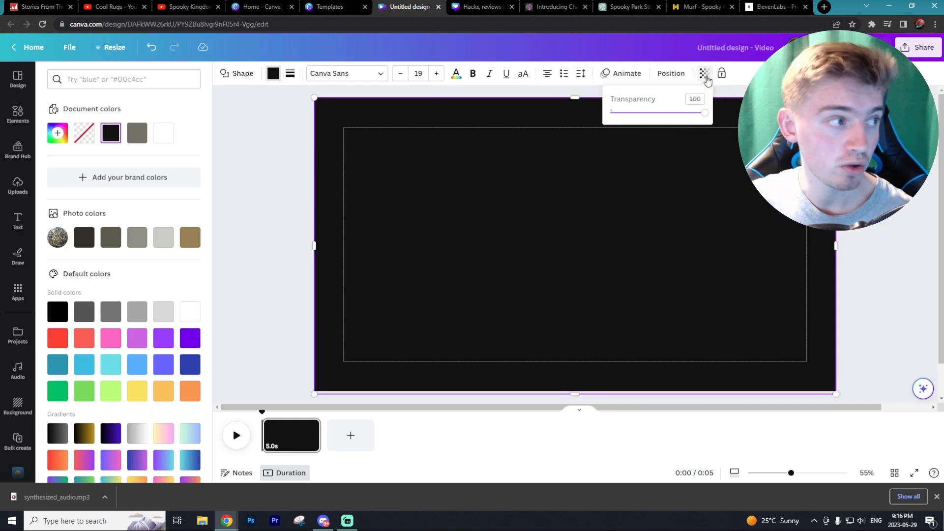
drag(704, 117, 675, 120)
click(693, 226)
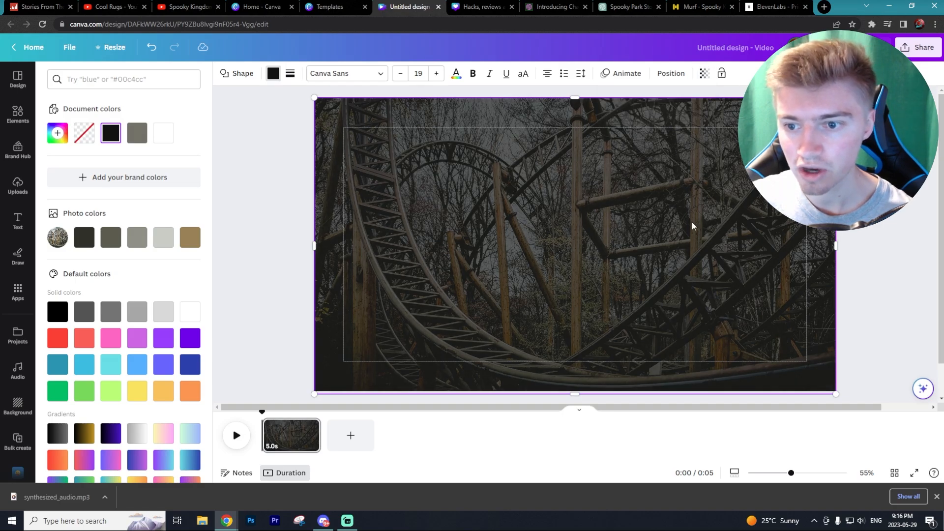
click(878, 169)
click(878, 170)
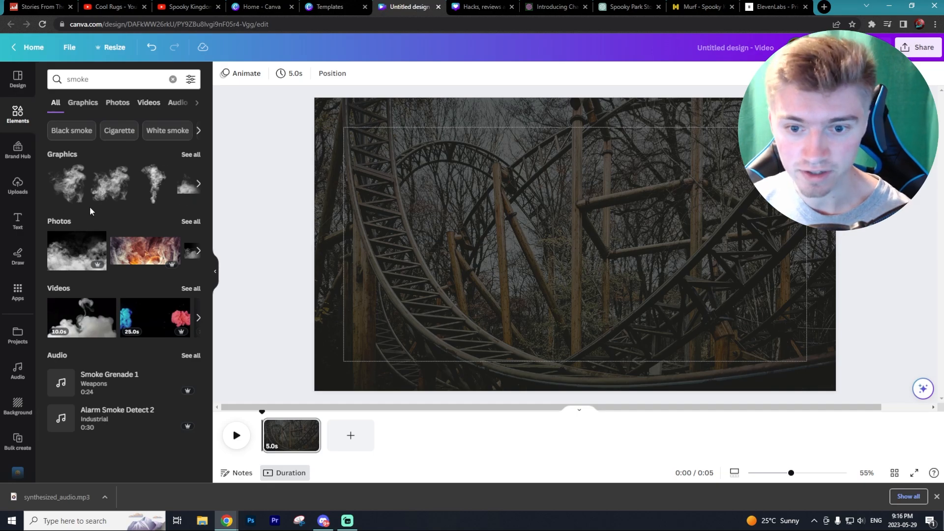
Add the white smoke video from the "smoke" search over the page, set its transparency to 13 and pause its playback.
click(81, 317)
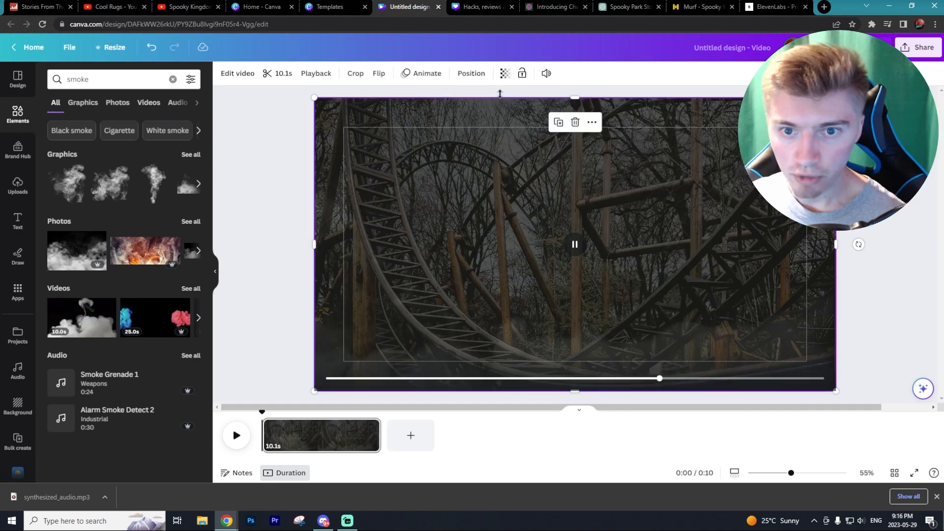
click(505, 73)
mouse_move(423, 112)
mouse_down()
mouse_move(454, 114)
mouse_move(423, 116)
mouse_up()
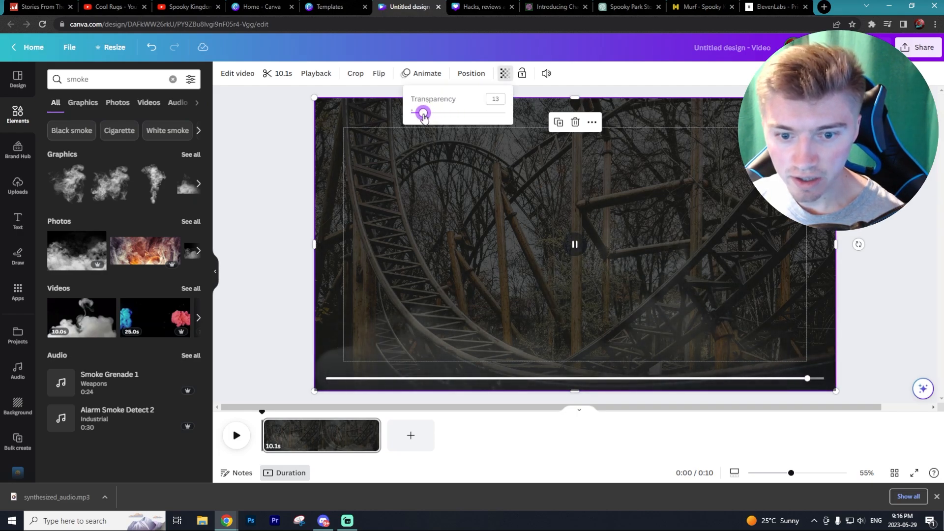
click(573, 243)
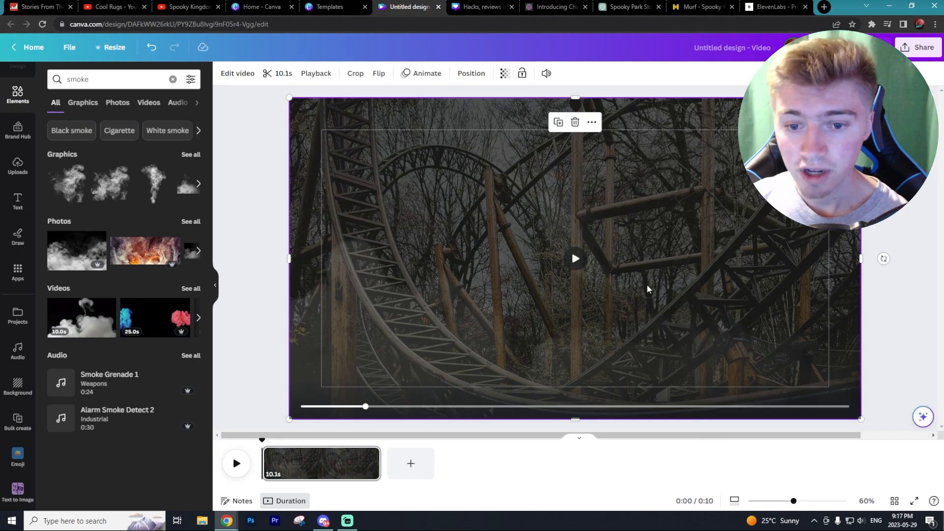
Generate images with Text to Image from the prompt "Spooky cartoon grim reaper with red eyes, centered, white background".
click(23, 488)
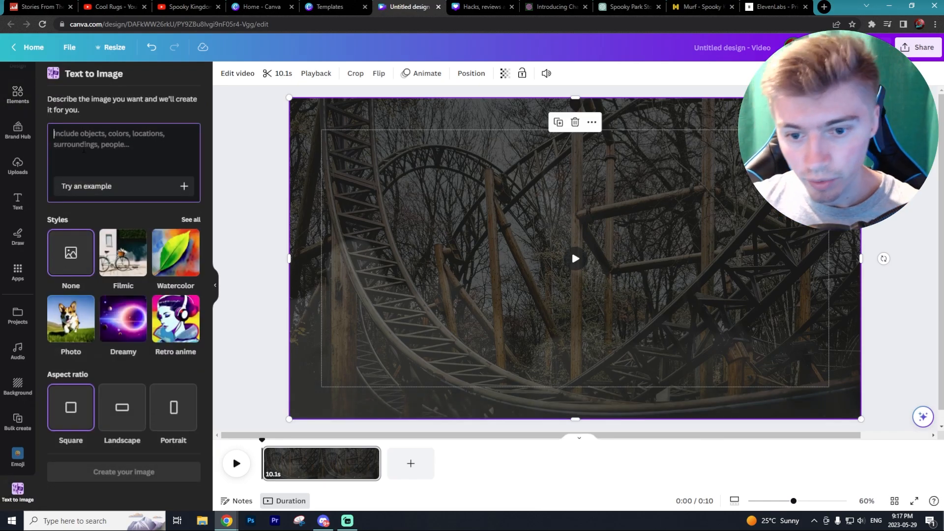
text(Spooky cartoon grim reaper with red eyes, centered, white background)
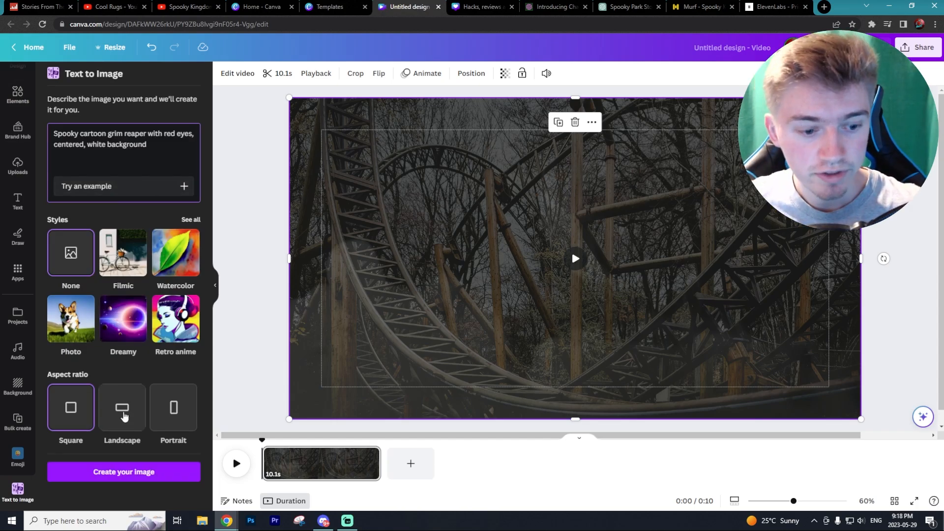
click(110, 471)
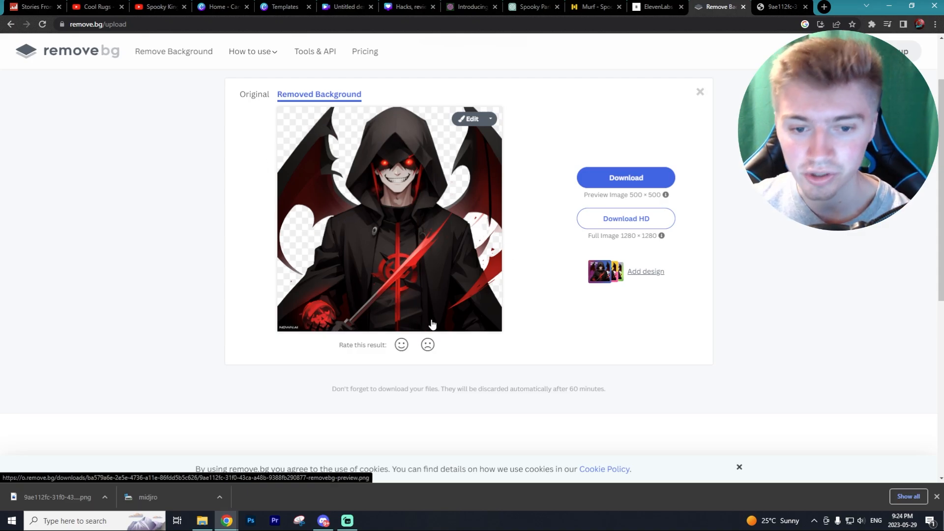
Download the preview-size grim reaper image with its background removed from remove.bg.
click(271, 7)
click(346, 6)
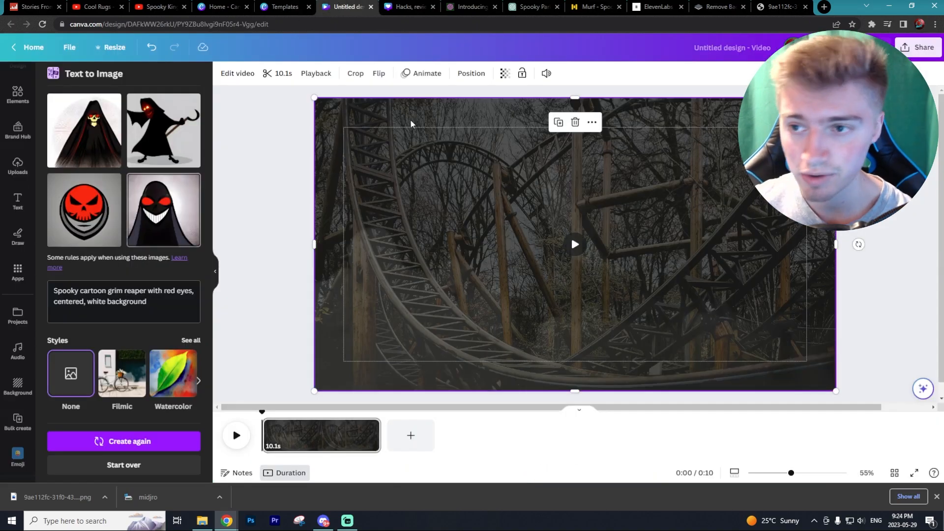
click(760, 6)
click(718, 7)
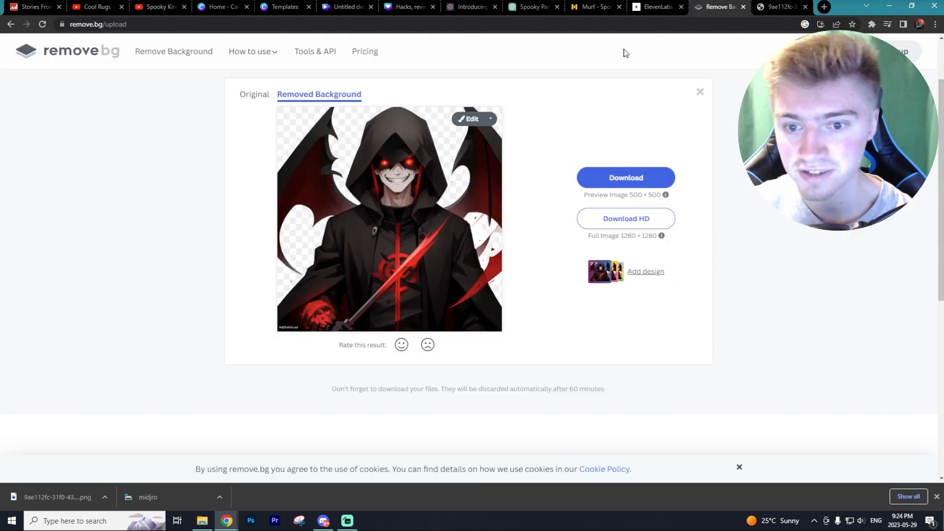
click(638, 182)
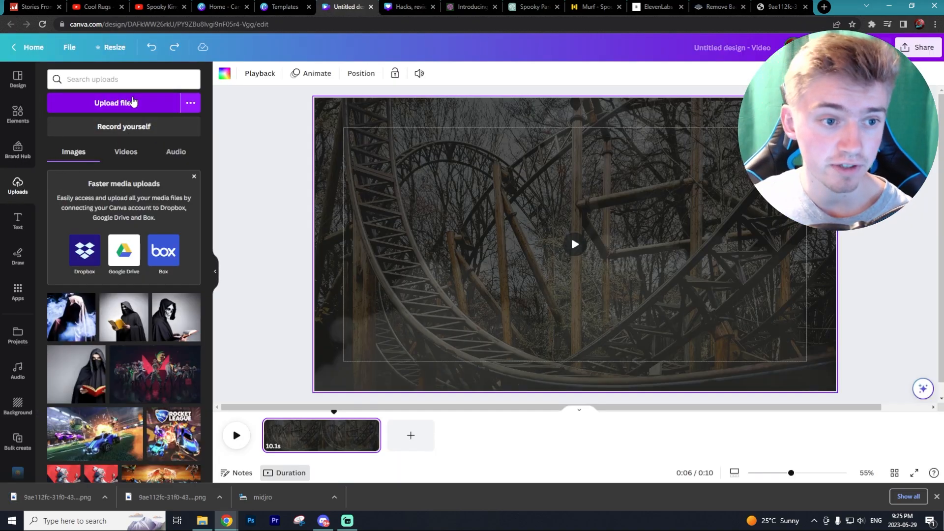
Upload the cut-out grim reaper image to Canva and place it along the lower-left edge of the page.
click(134, 102)
double_click(133, 102)
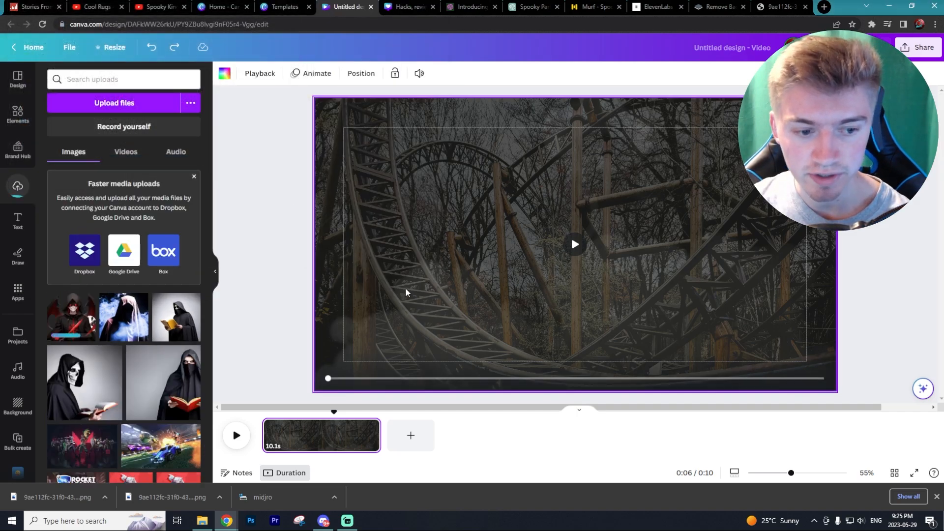
click(71, 317)
drag(560, 275, 373, 343)
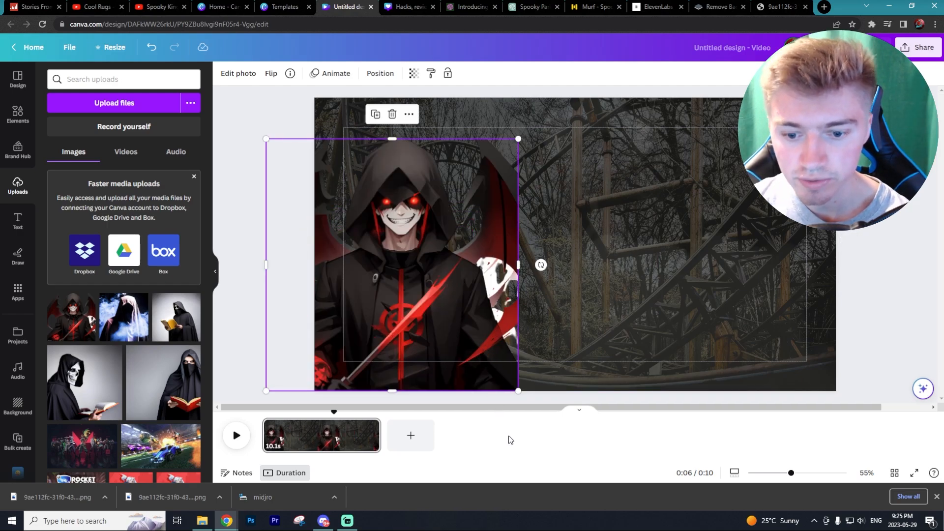
click(547, 332)
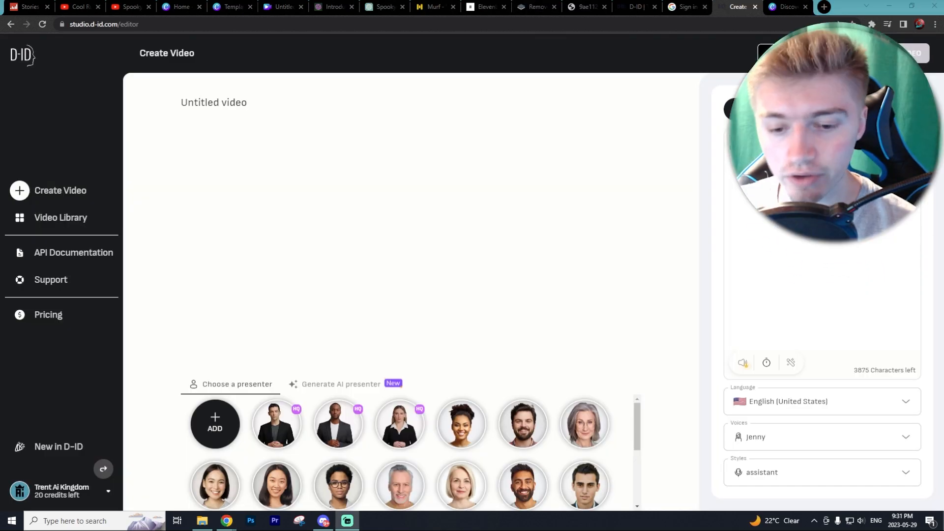
Browse the typed-script language and voice options in D-ID's video editor, and upload the voiceover as an audio file.
click(872, 109)
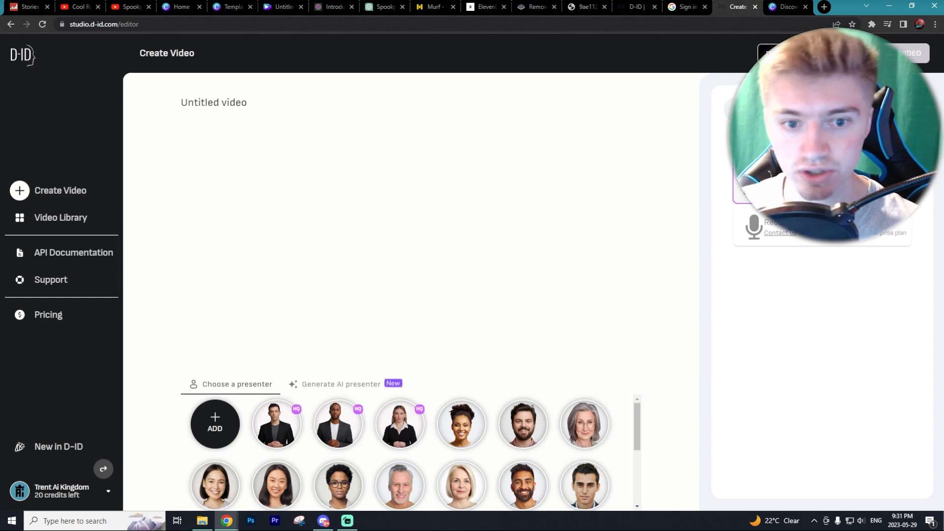
click(773, 109)
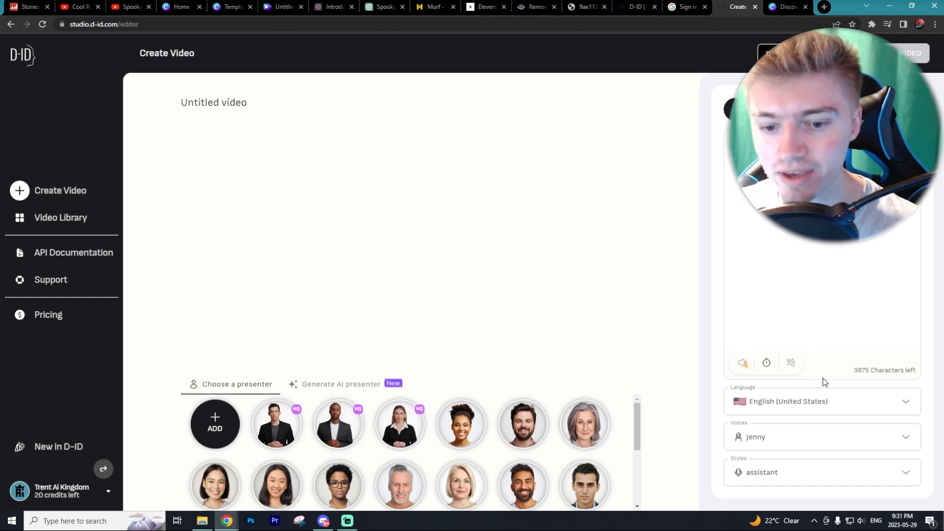
click(832, 403)
click(855, 440)
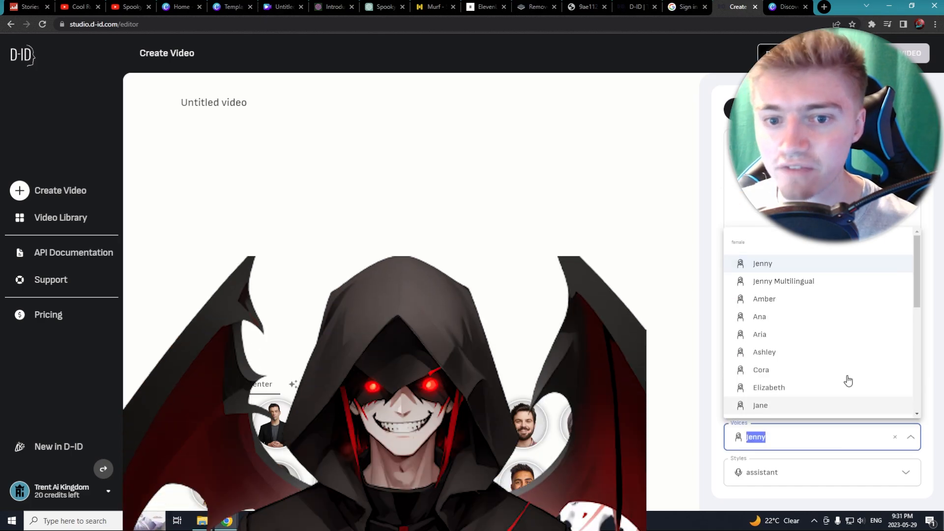
scroll(838, 306, down, 8)
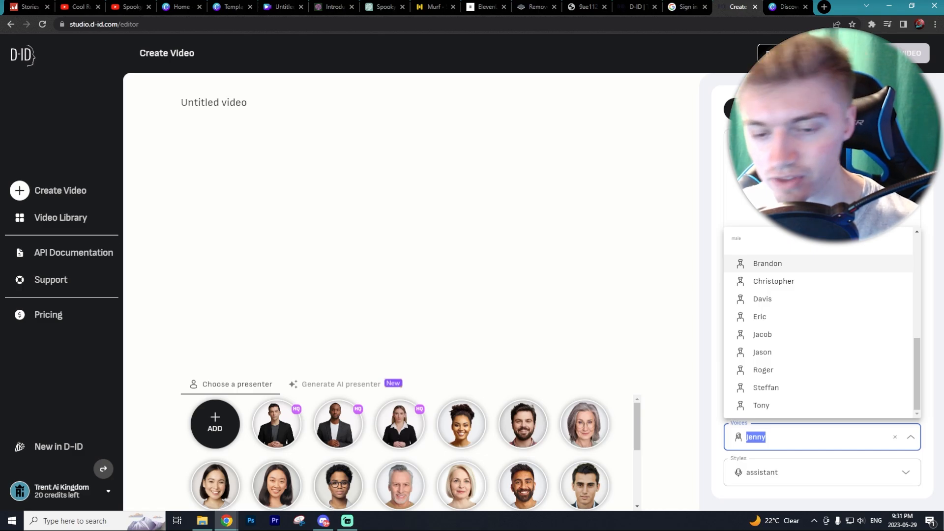
click(822, 206)
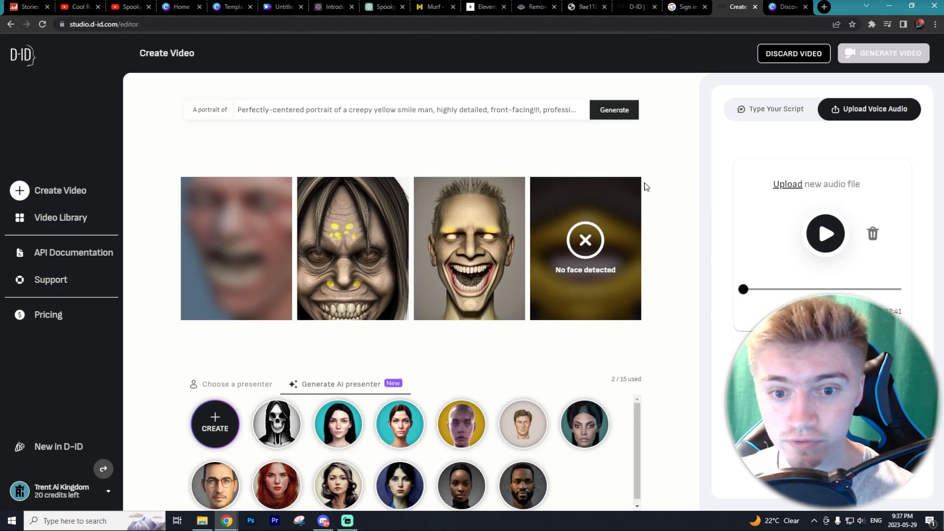
Compare the generated grim reaper presenter, select the "creepy yellow smile man" portrait instead and generate the talking video.
mouse_move(471, 222)
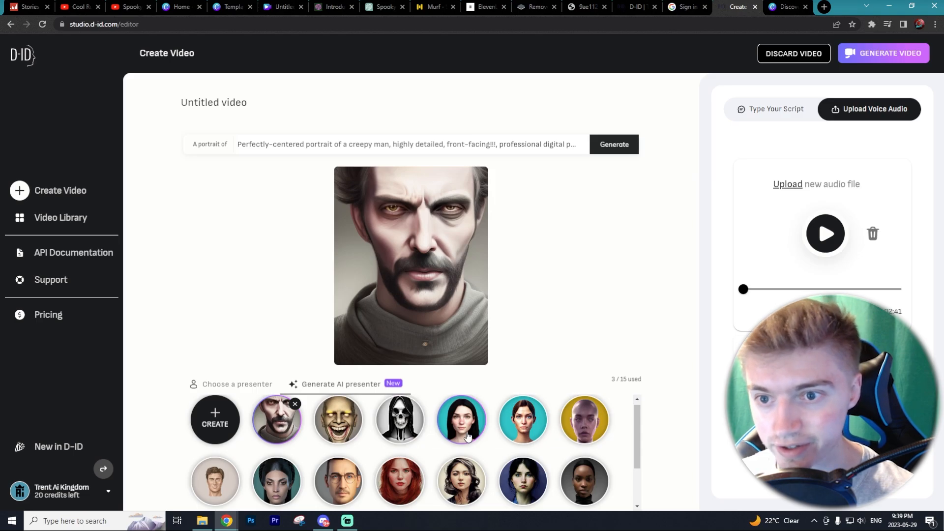
click(413, 438)
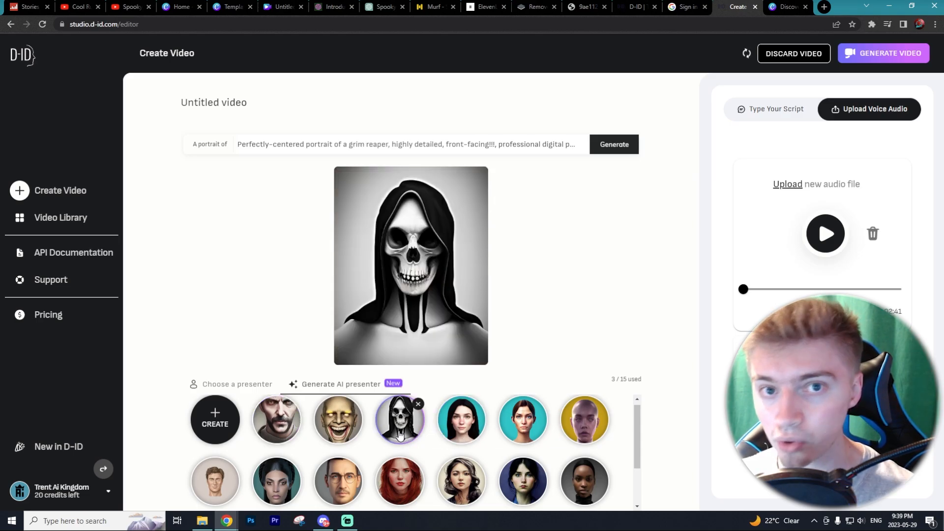
click(335, 432)
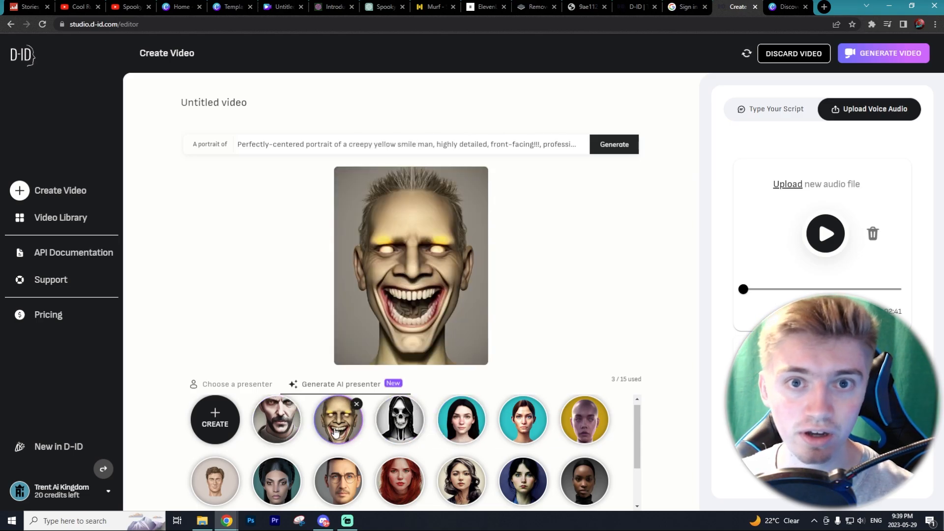
click(882, 59)
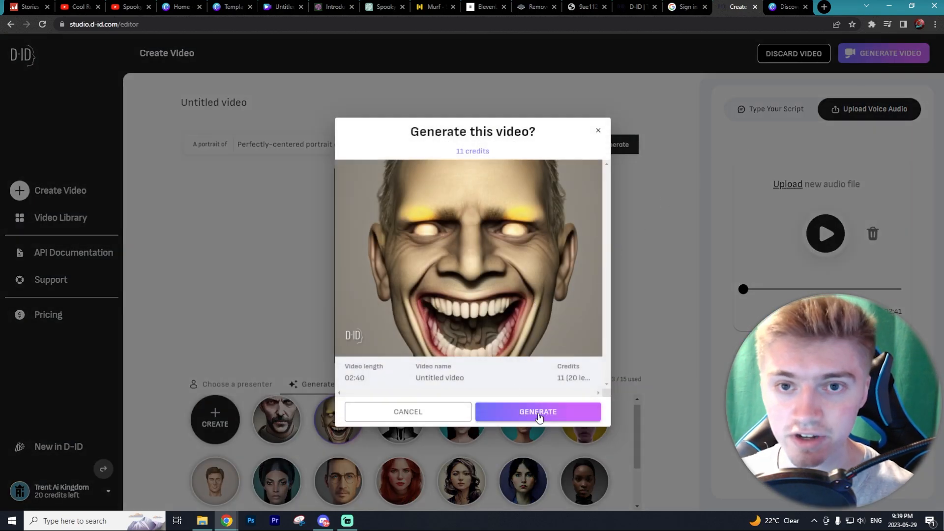
click(498, 422)
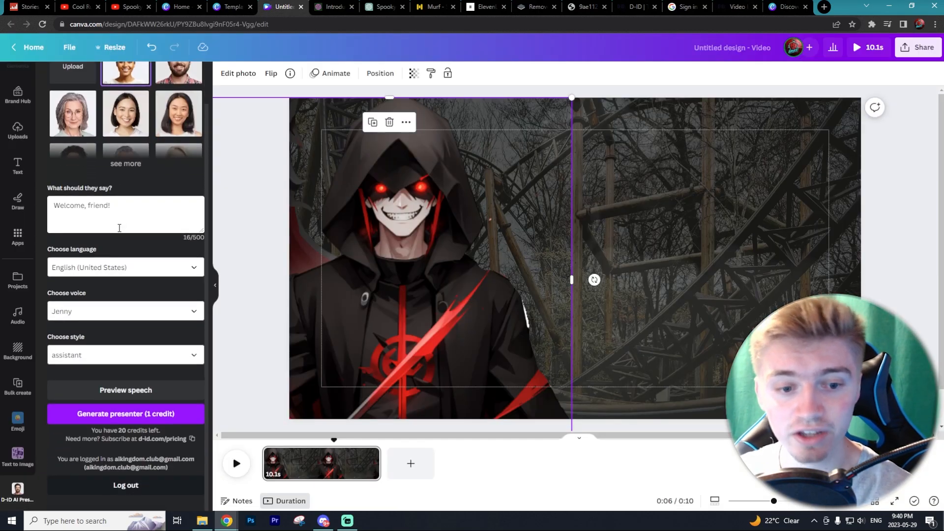
Choose the background-removed grim reaper PNG as a custom presenter image in Canva's D-ID AI presenter app.
scroll(146, 221, up, 1)
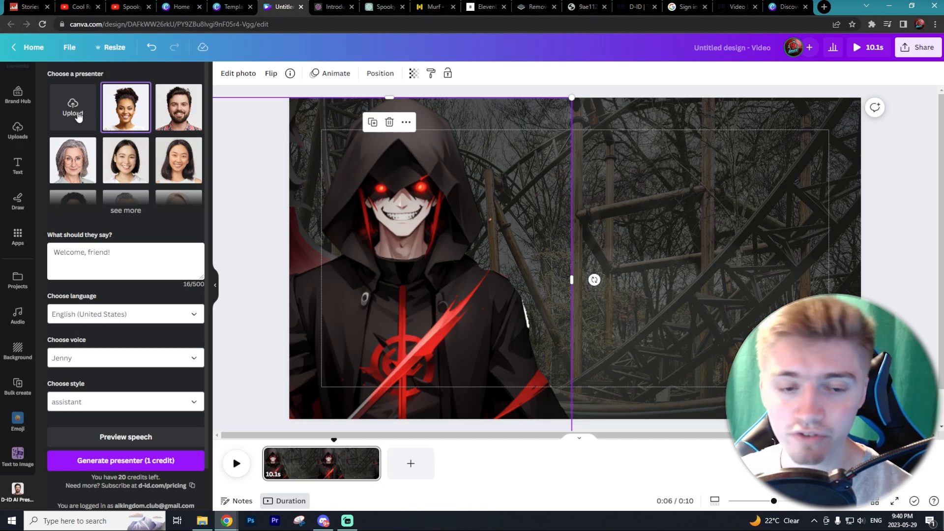
click(77, 116)
click(115, 103)
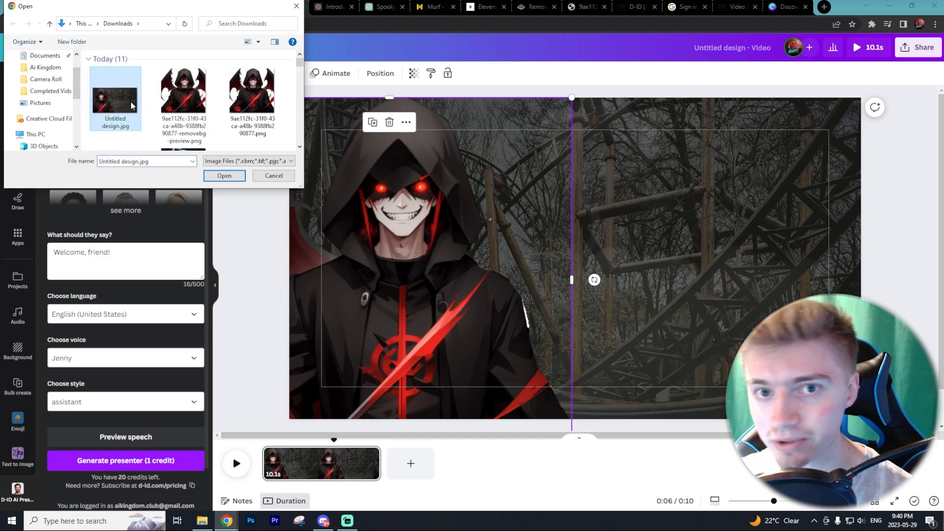
click(179, 138)
click(224, 176)
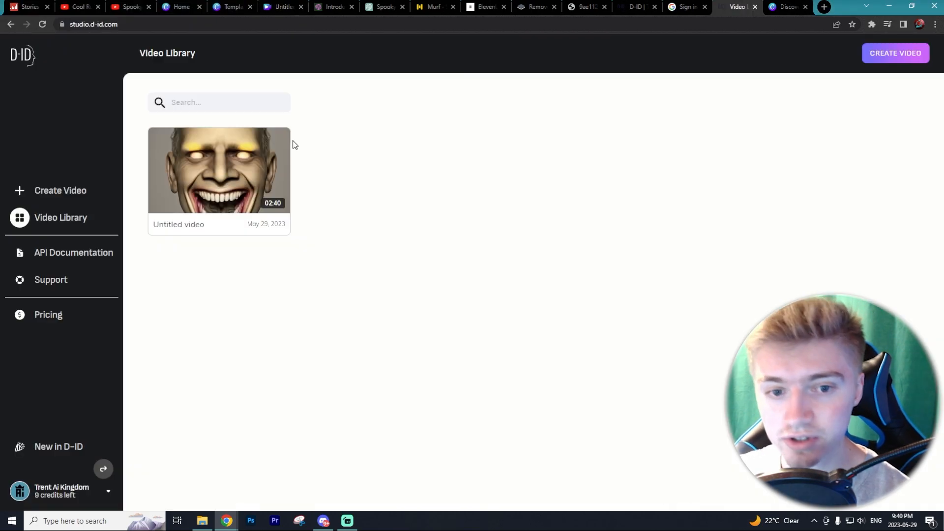
Download the untitled talking-presenter video from the D-ID Video Library.
mouse_move(271, 146)
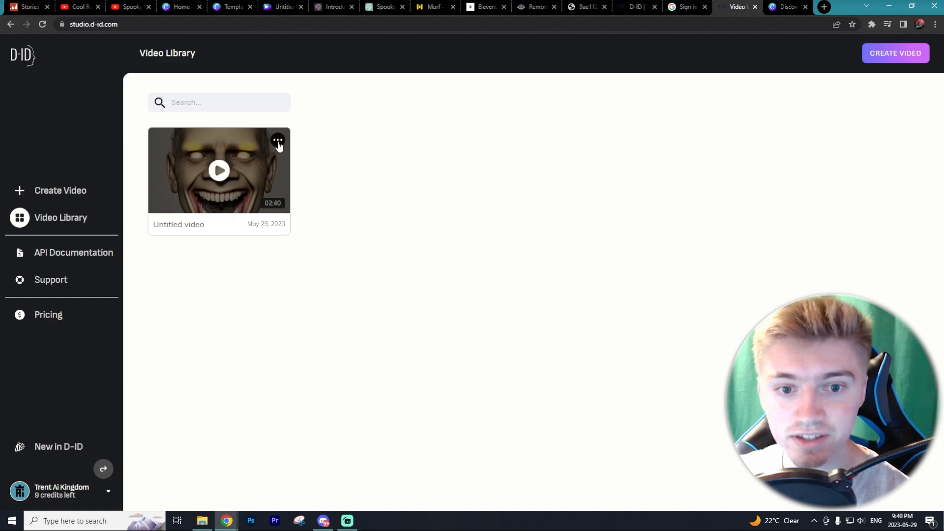
click(279, 146)
click(444, 187)
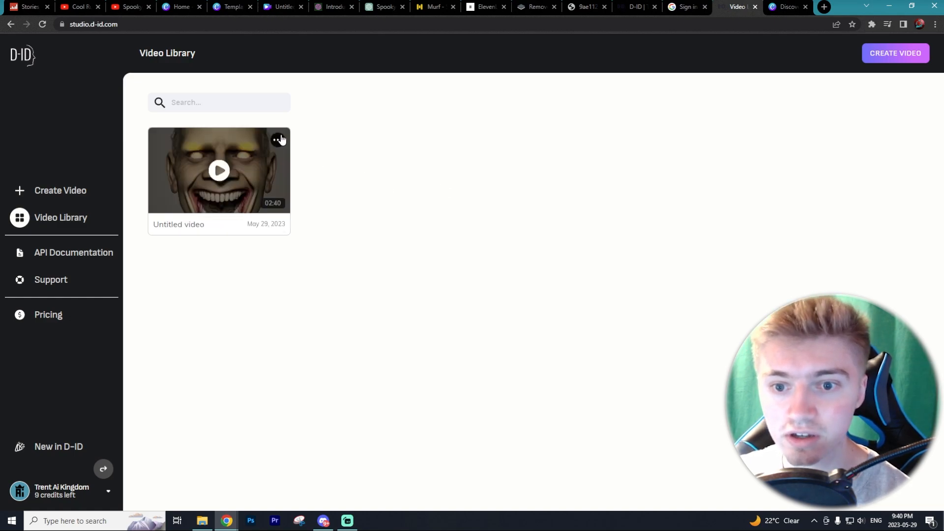
click(277, 141)
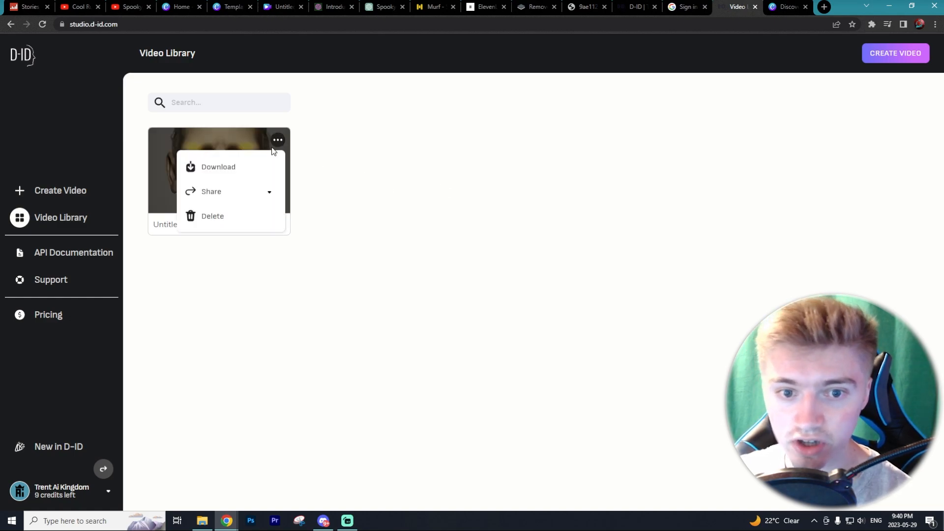
click(220, 168)
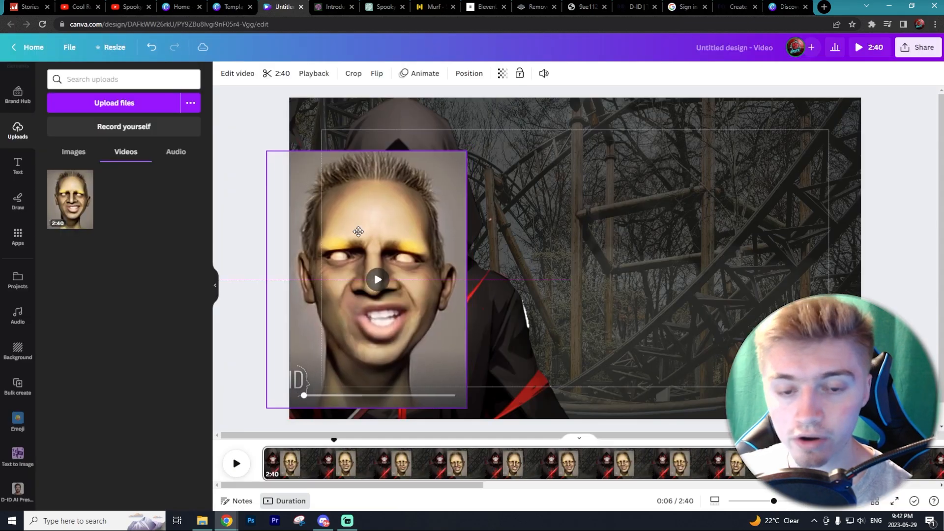
Remove the grim reaper image and place the talking presenter video on the left side of the frame, enlarged to full height.
drag(358, 232, 684, 281)
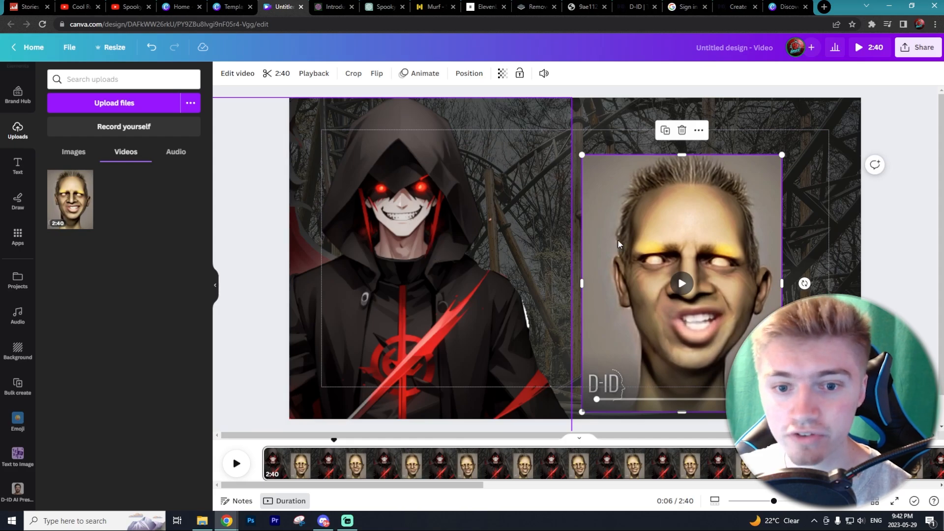
drag(721, 287, 408, 227)
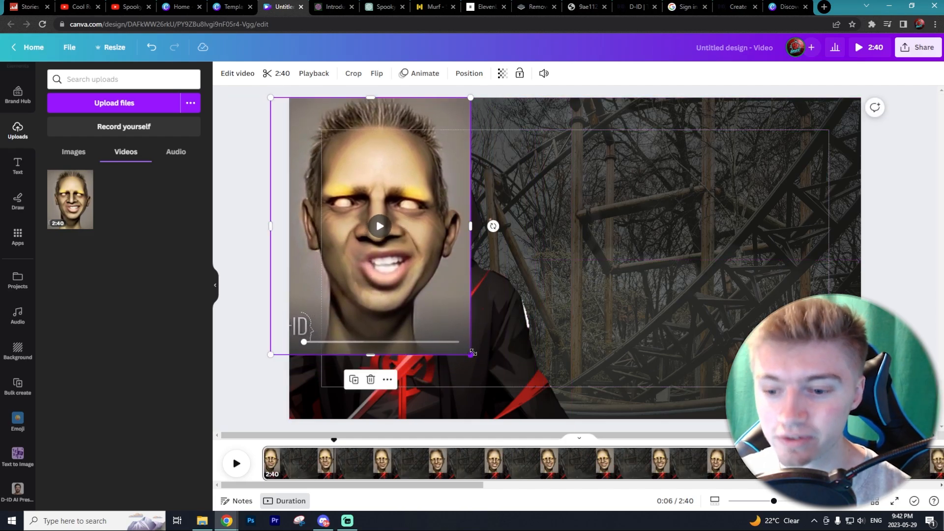
drag(482, 326, 711, 338)
key(Delete)
drag(408, 274, 414, 341)
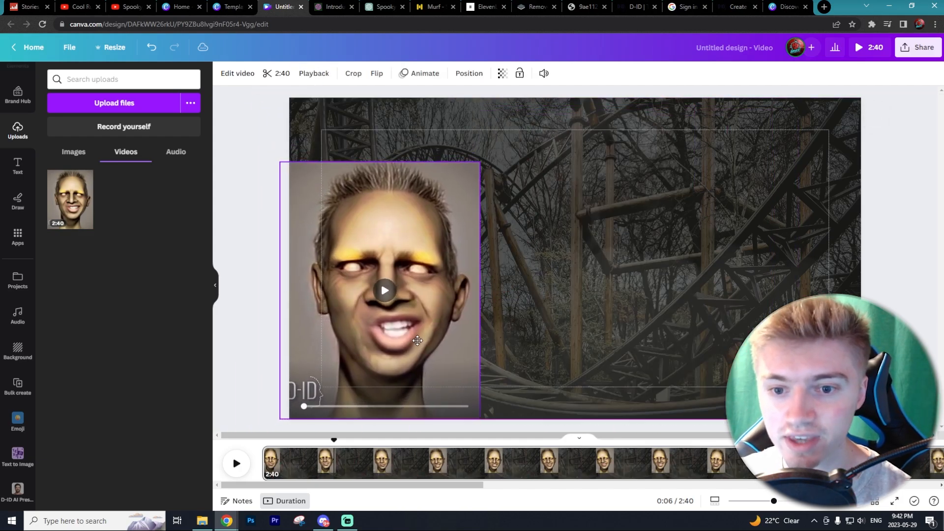
drag(481, 162, 539, 106)
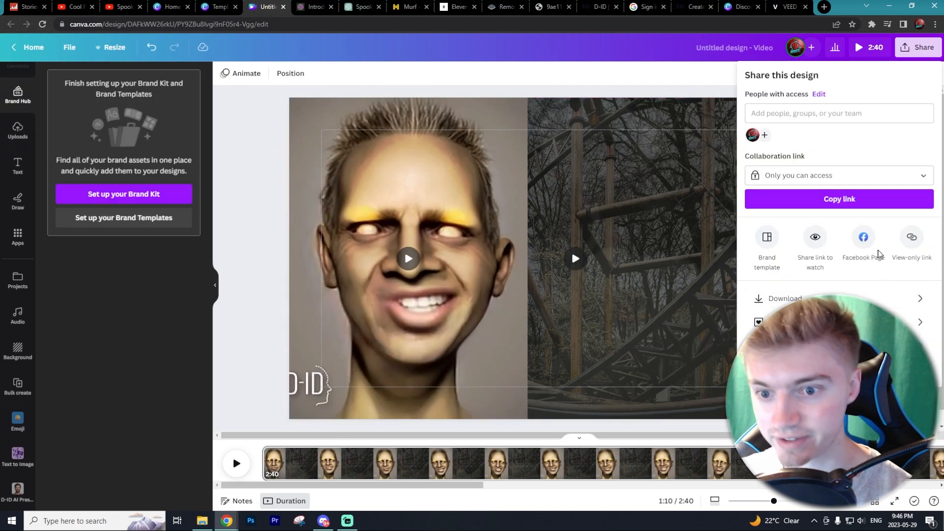
Download the Canva design as a 1080p MP4 video and generate automatic English (US) subtitles for it in VEED.
click(770, 299)
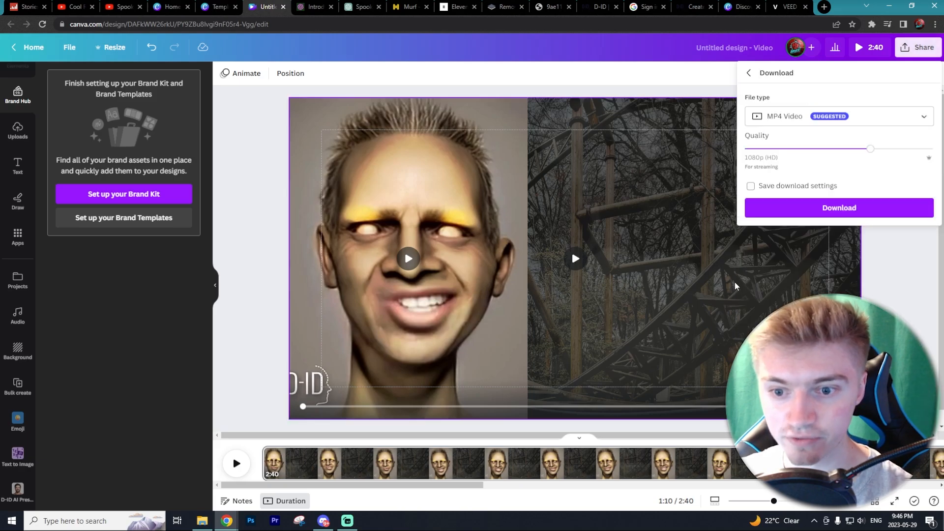
click(844, 211)
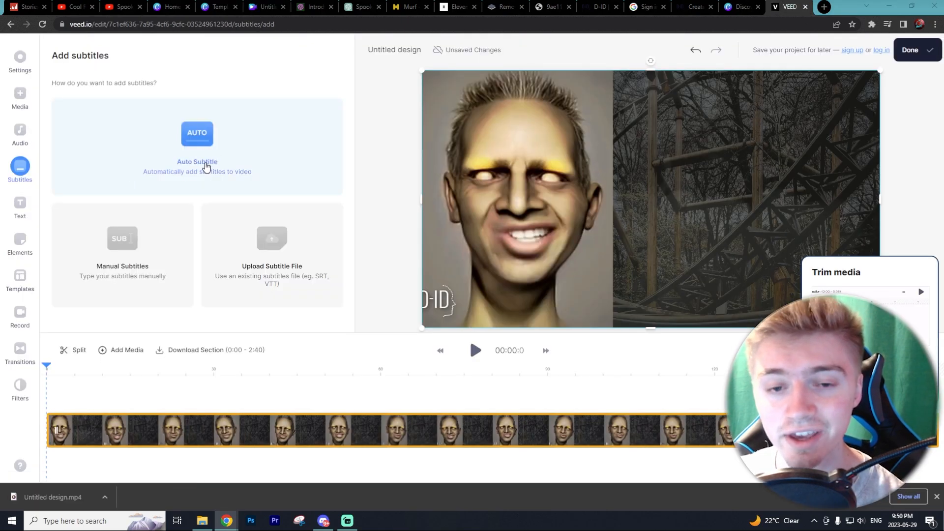
click(205, 165)
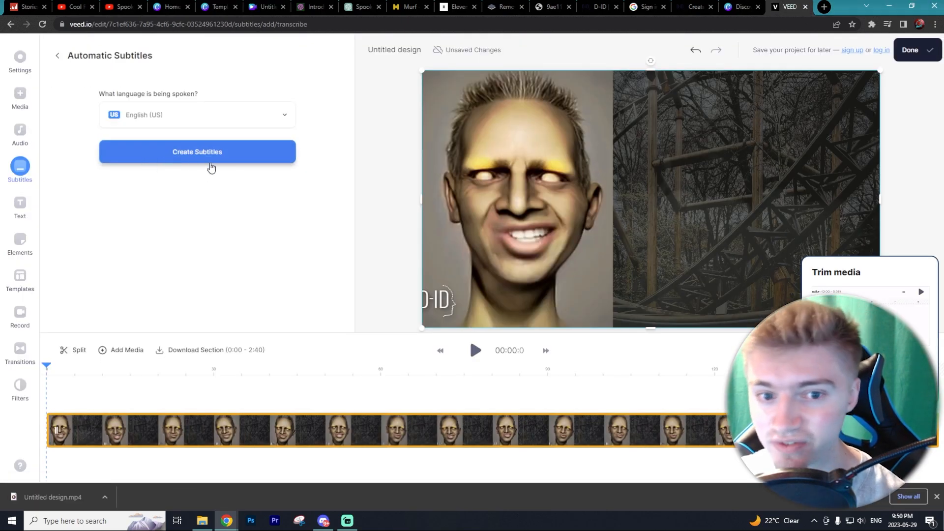
click(217, 156)
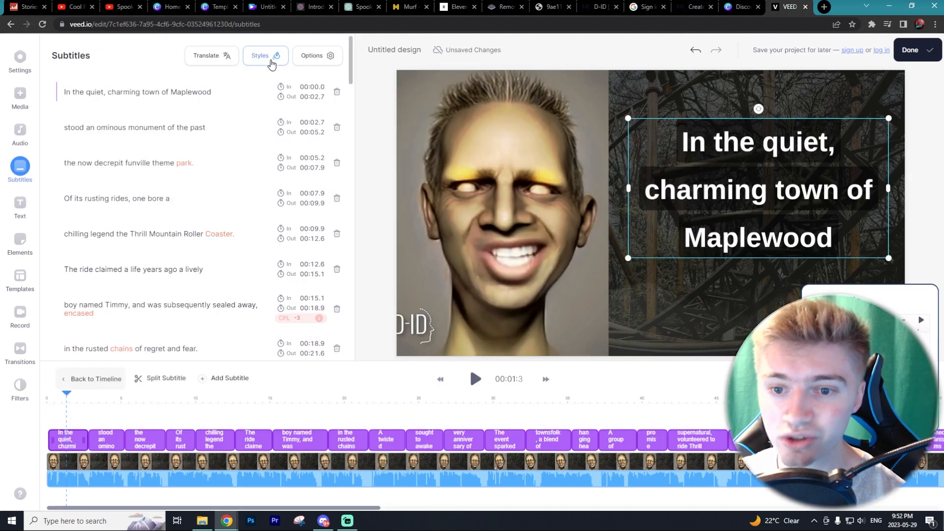
Restyle the subtitles as 36px Arimo with the Shadow effect and Highlight animation, and preview them near the beginning of the video.
click(268, 60)
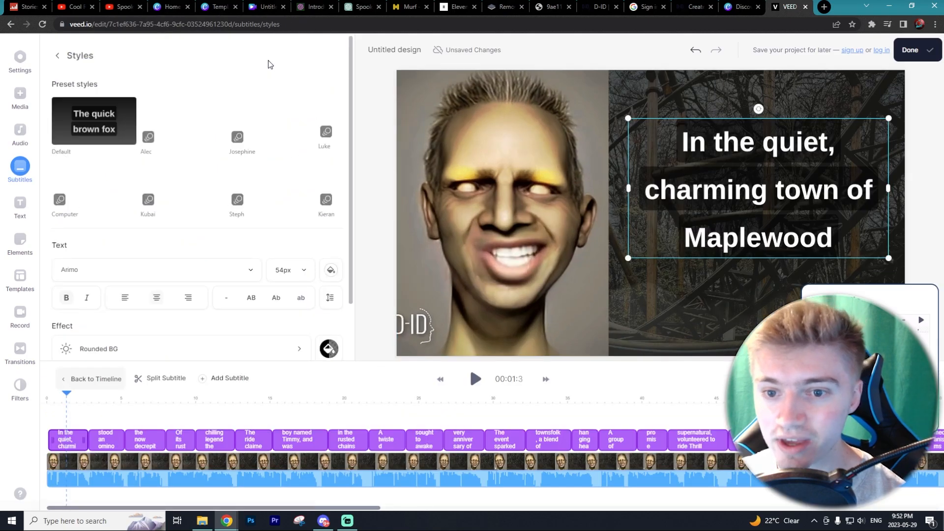
scroll(226, 98, down, 3)
scroll(270, 122, up, 2)
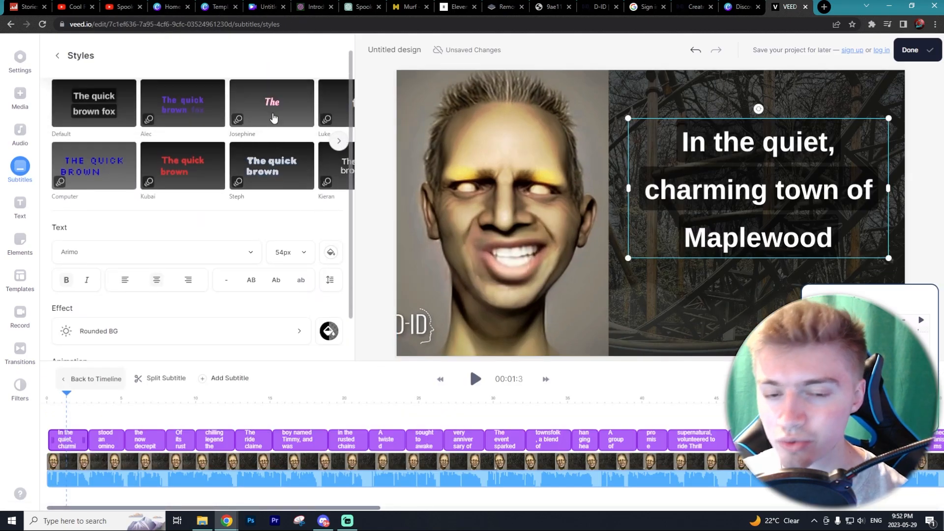
scroll(250, 99, down, 1)
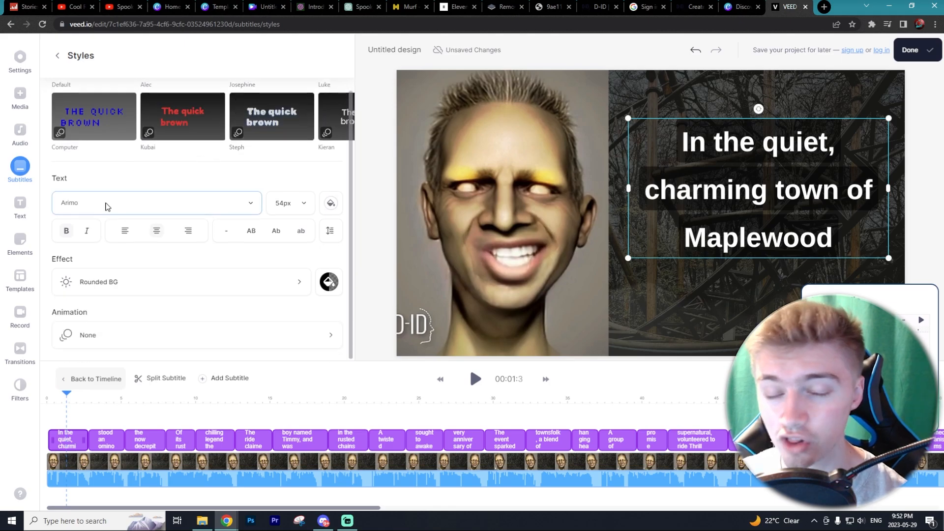
click(105, 203)
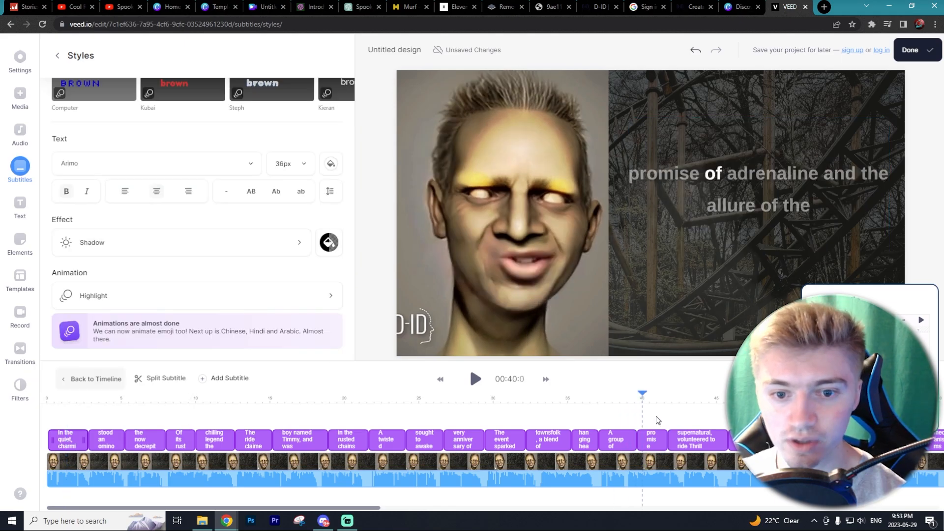
drag(656, 418, 62, 439)
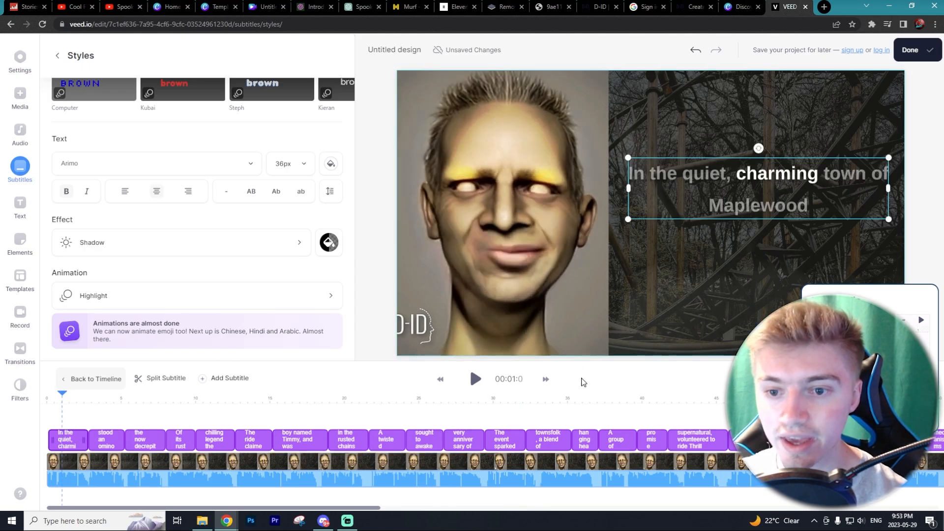
Export the subtitled video at Standard quality and download it as an MP4.
click(924, 50)
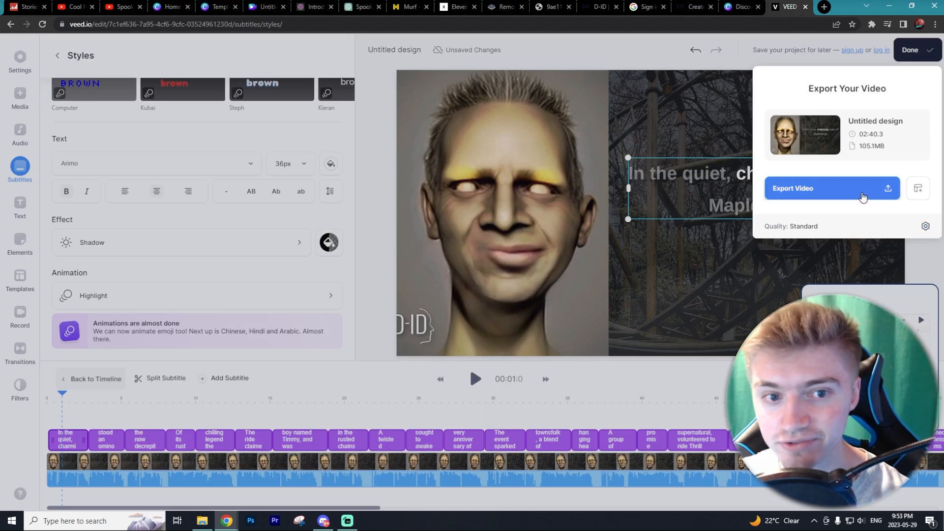
click(862, 197)
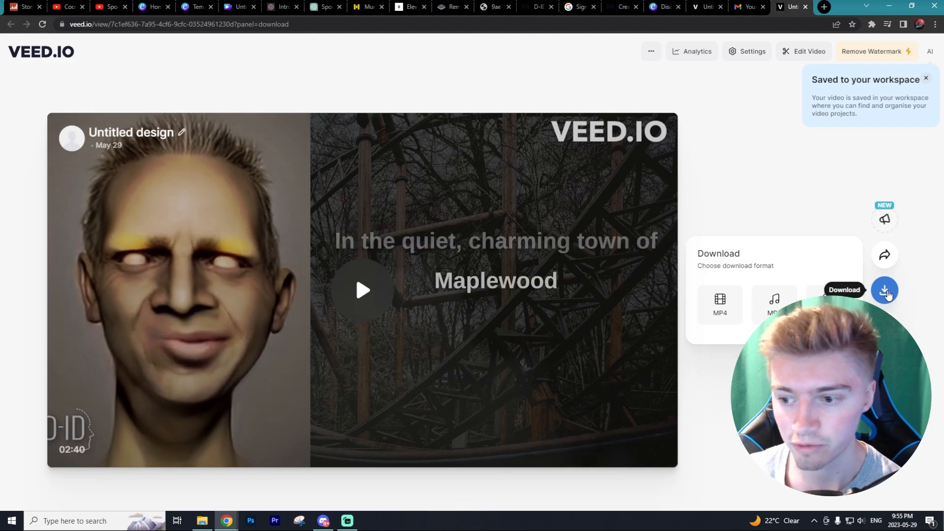
click(888, 295)
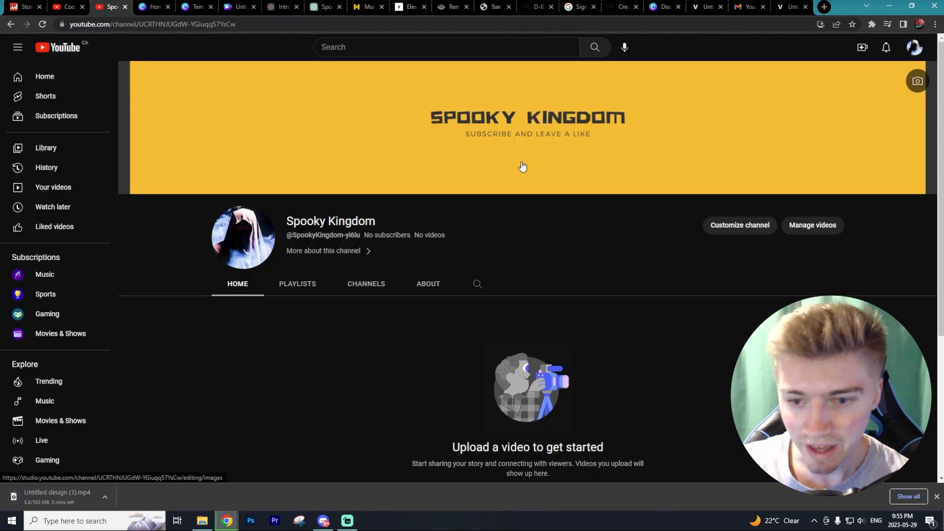
Switch to YouTube and upload Untitled design (1).mp4 to the Spooky Kingdom channel.
click(863, 49)
click(893, 69)
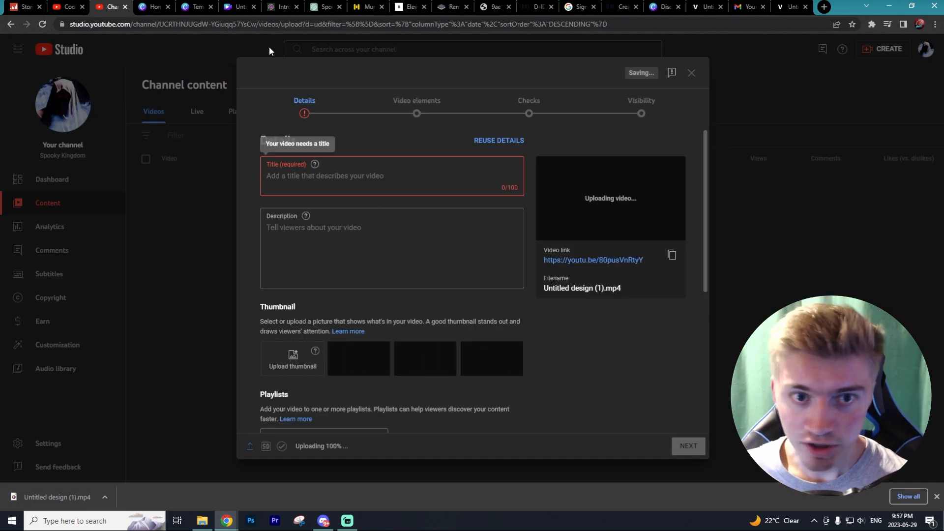
Ask ChatGPT to create a good title, description and tags for the YouTube video, specifying that it is about the short story.
click(326, 5)
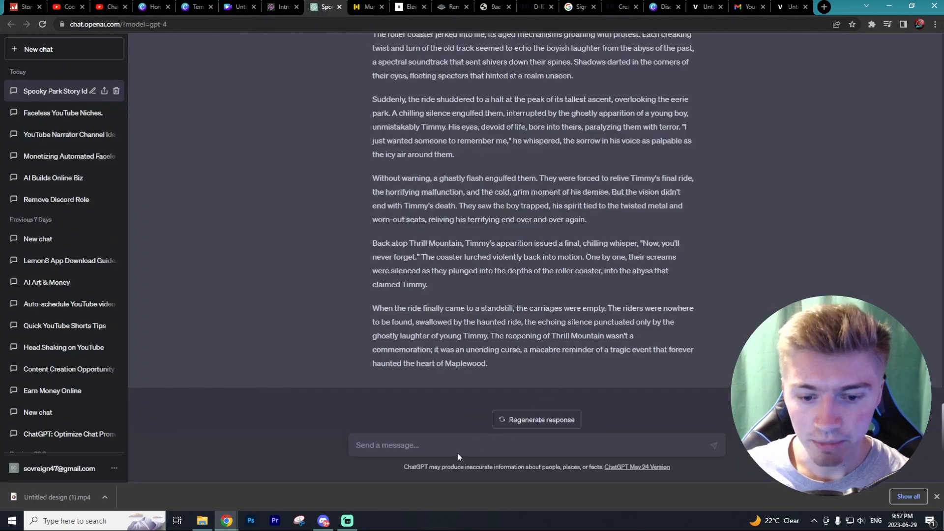
text(Create me a good title, description and tags for this YouTube video)
key(Return)
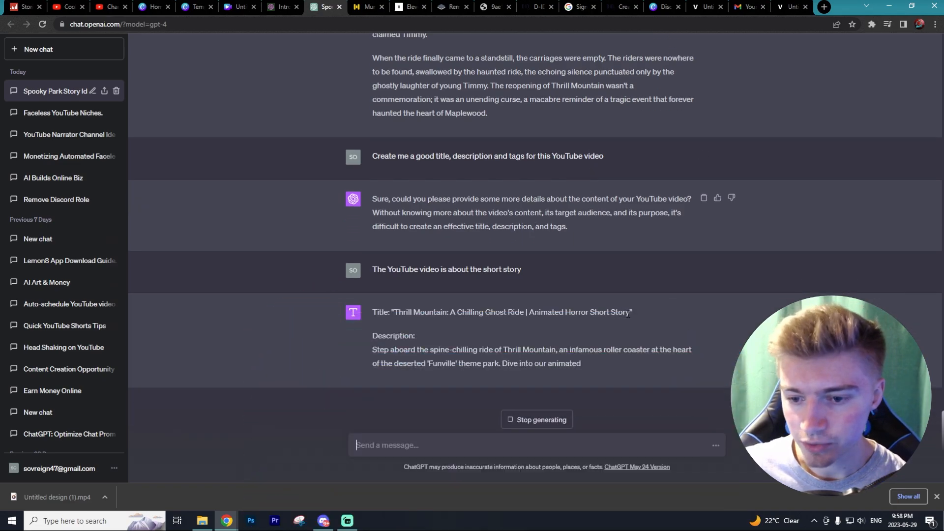
Copy ChatGPT's title "Thrill Mountain: A Chilling Ghost Ride | Animated Horror Short Story" and its description with disclaimer into the YouTube upload details.
drag(630, 312, 394, 306)
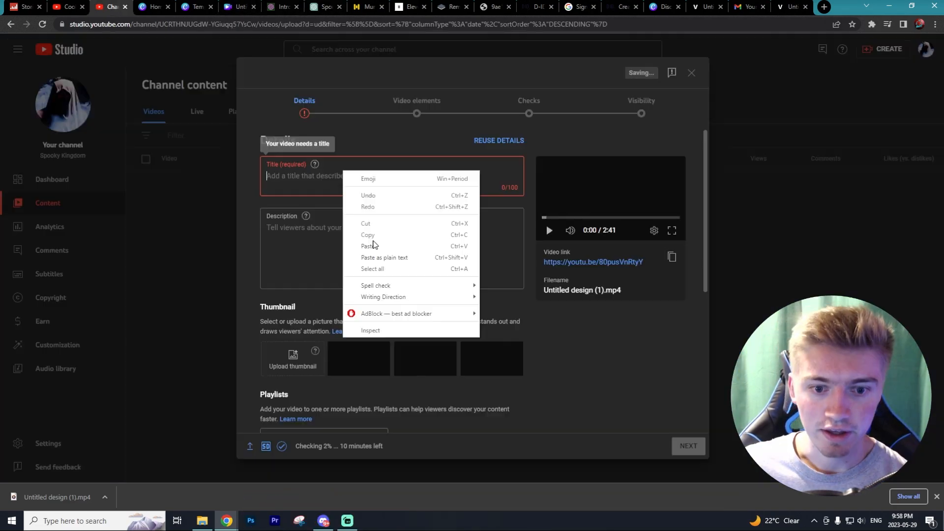
click(367, 240)
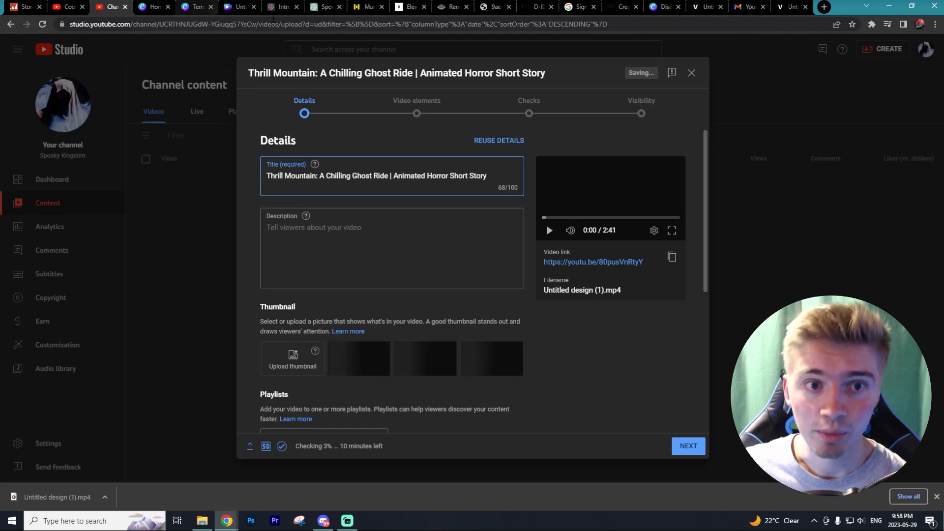
click(325, 7)
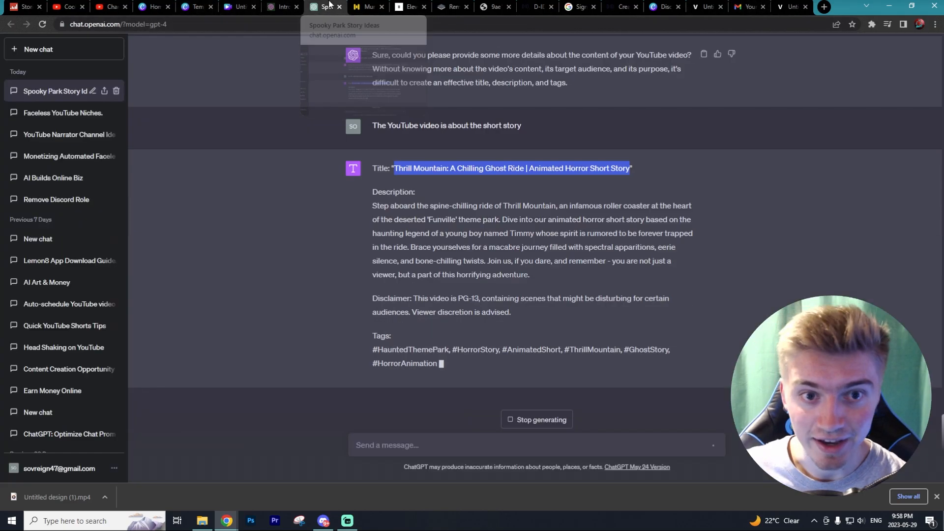
drag(516, 315, 370, 198)
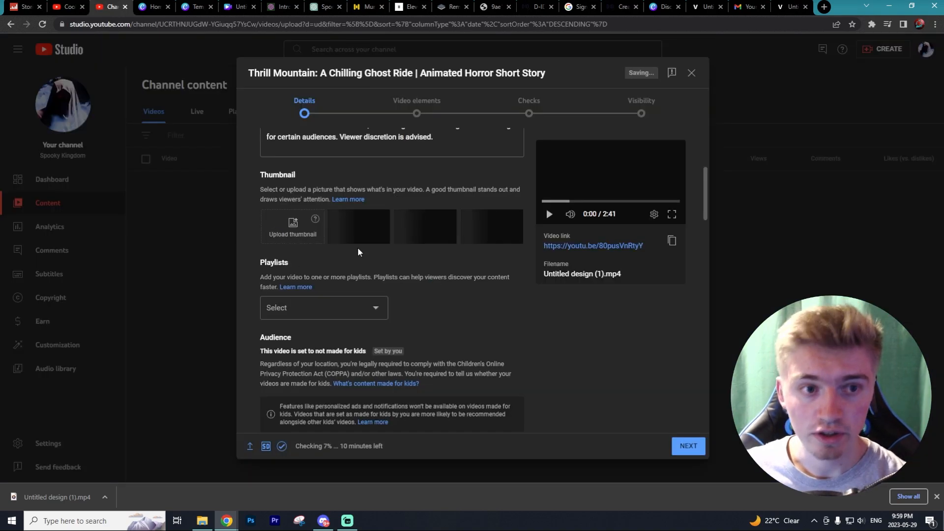
Switch to the Canva design and look over its presenter and roller coaster background as thumbnail material.
click(226, 10)
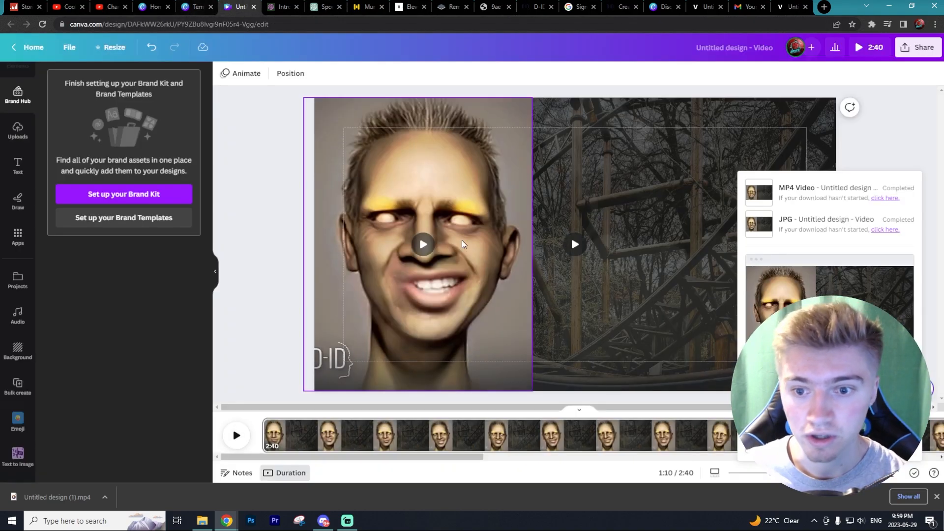
click(468, 211)
click(718, 223)
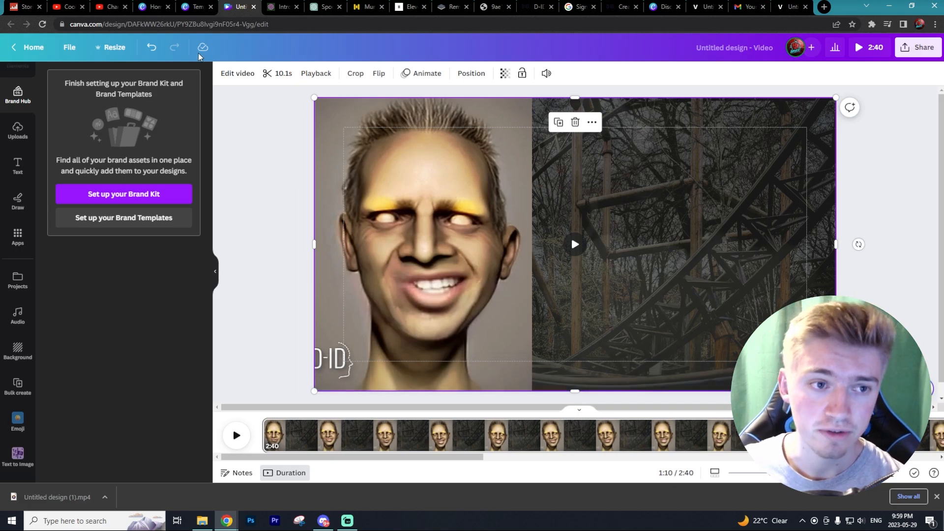
Return to the YouTube upload, review its details and video elements, and set the video's visibility to Public.
click(118, 5)
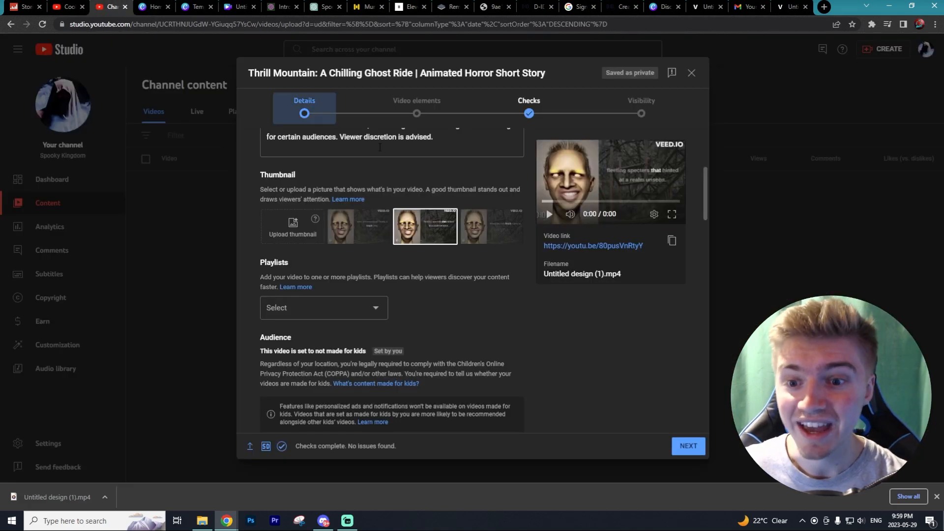
scroll(604, 332, up, 4)
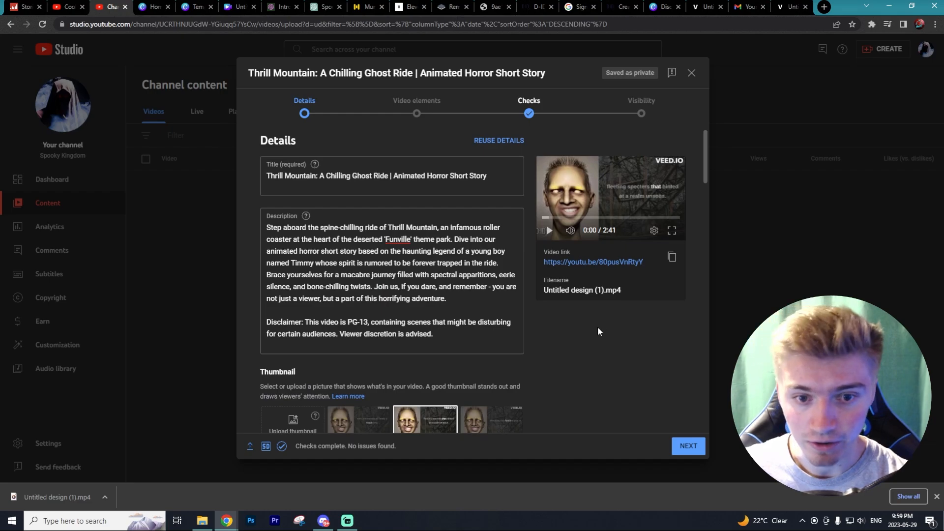
click(439, 111)
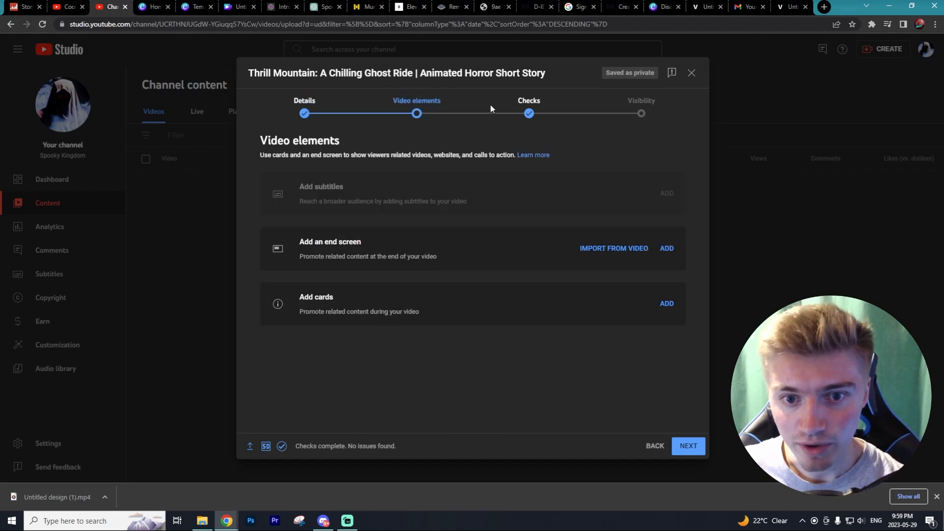
click(627, 114)
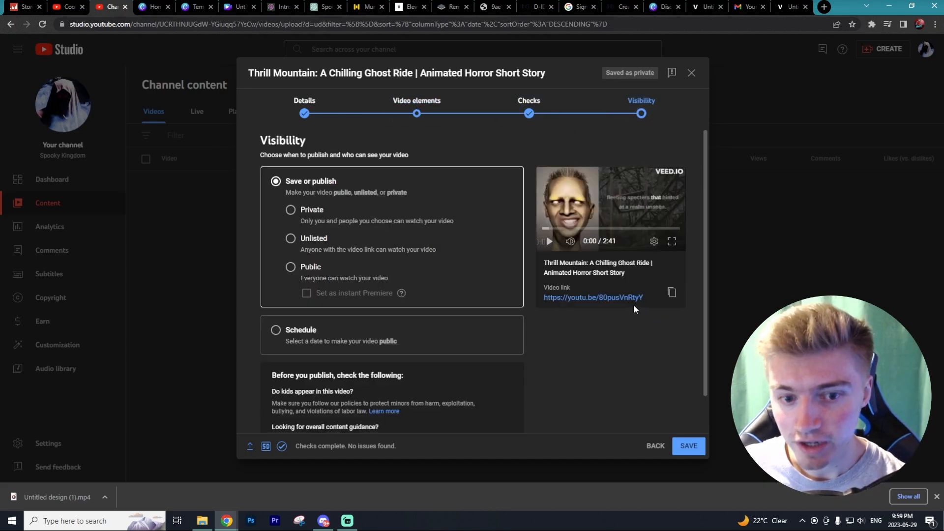
click(301, 268)
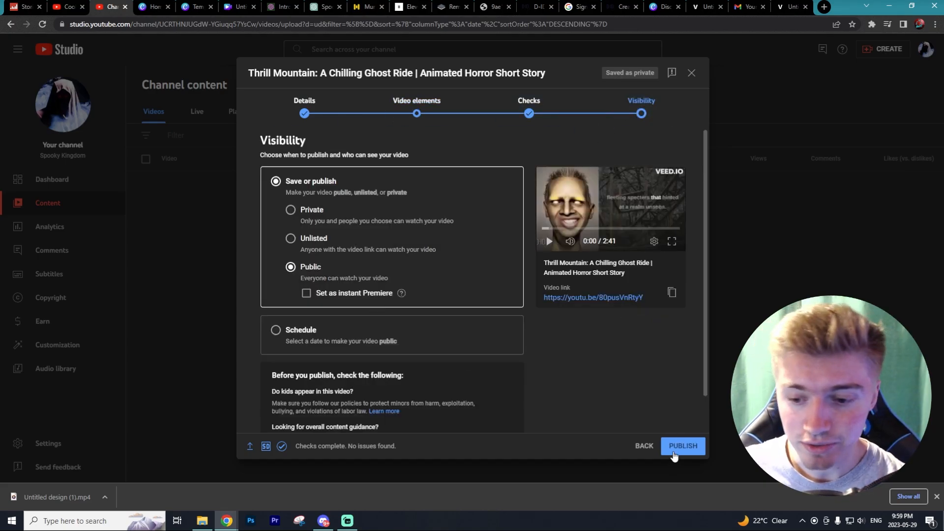